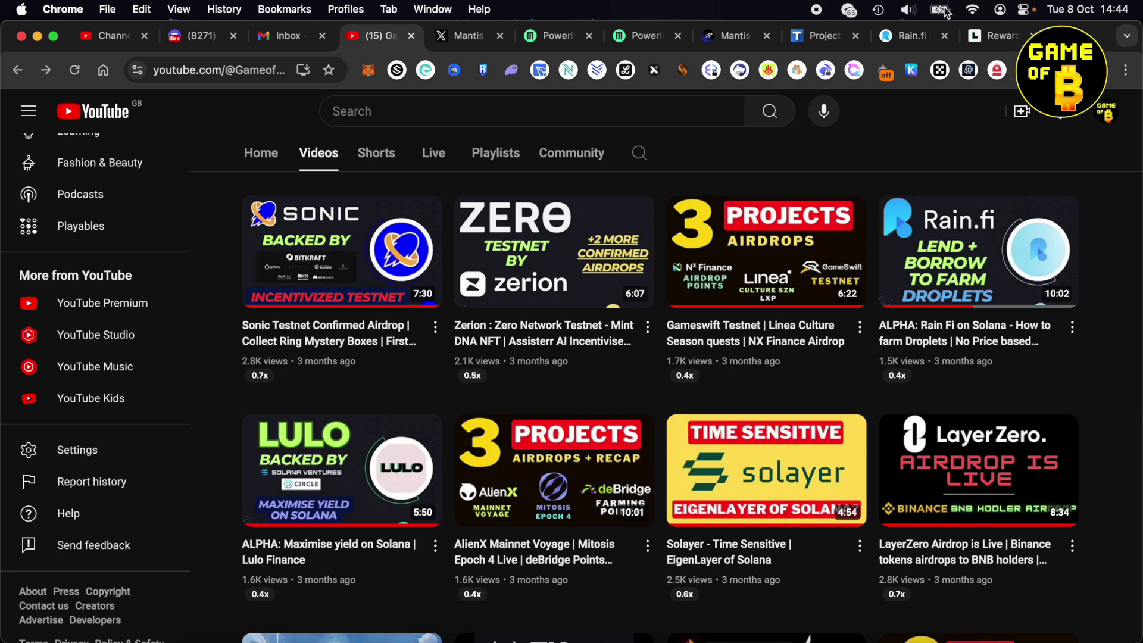
Step: Find the Mantis Testnet announcement among the posts on the Mantis X profile
click(463, 35)
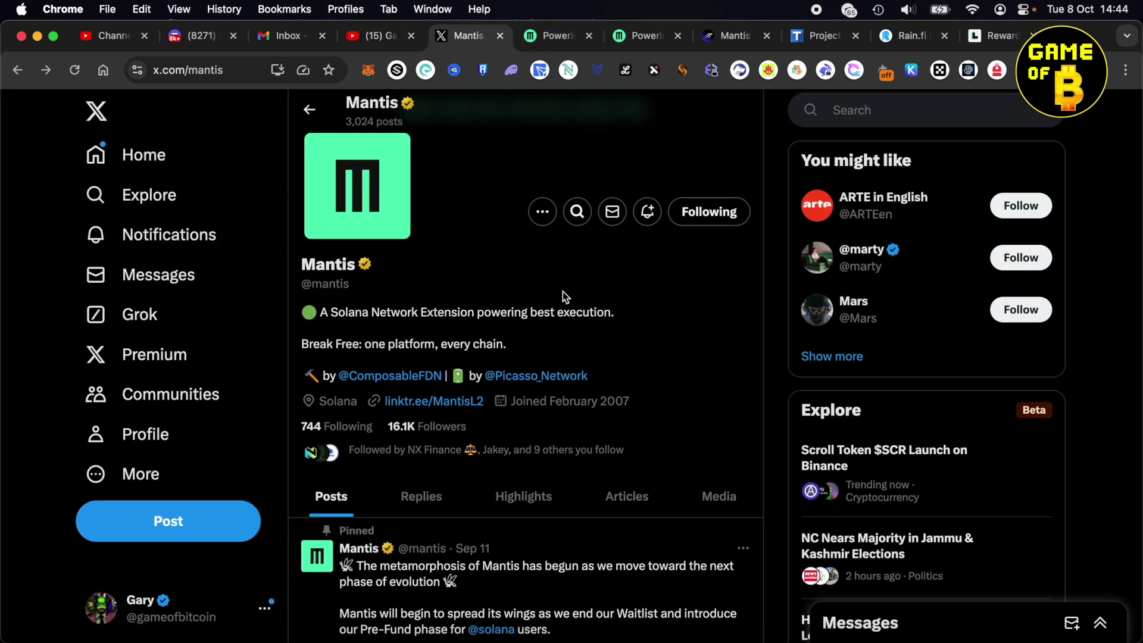
scroll(638, 298, down, 15)
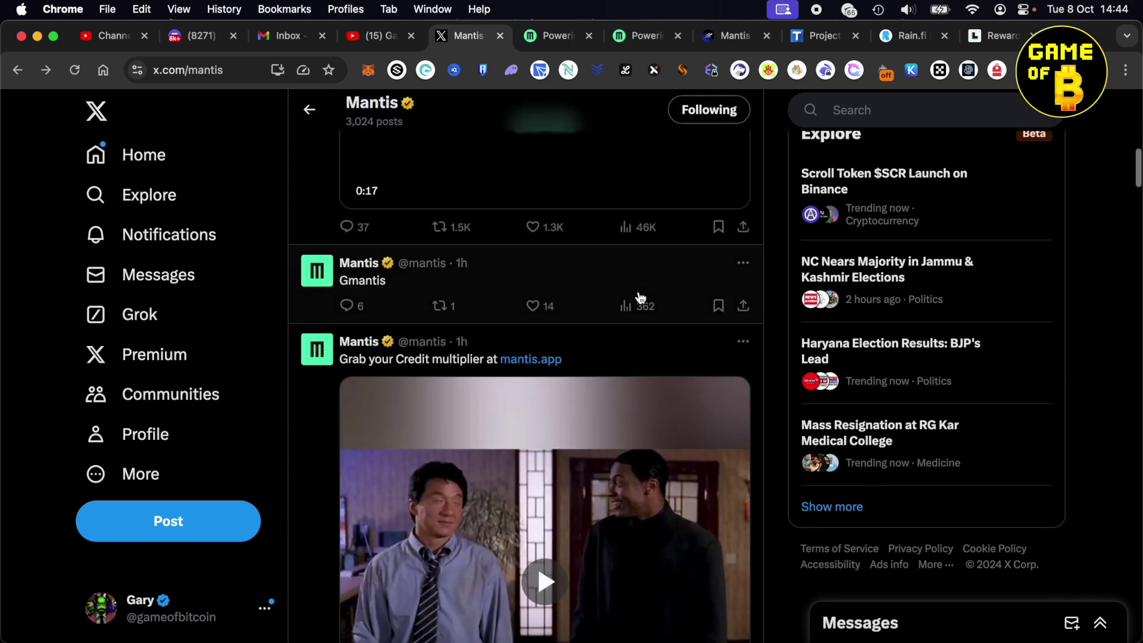
scroll(640, 298, down, 6)
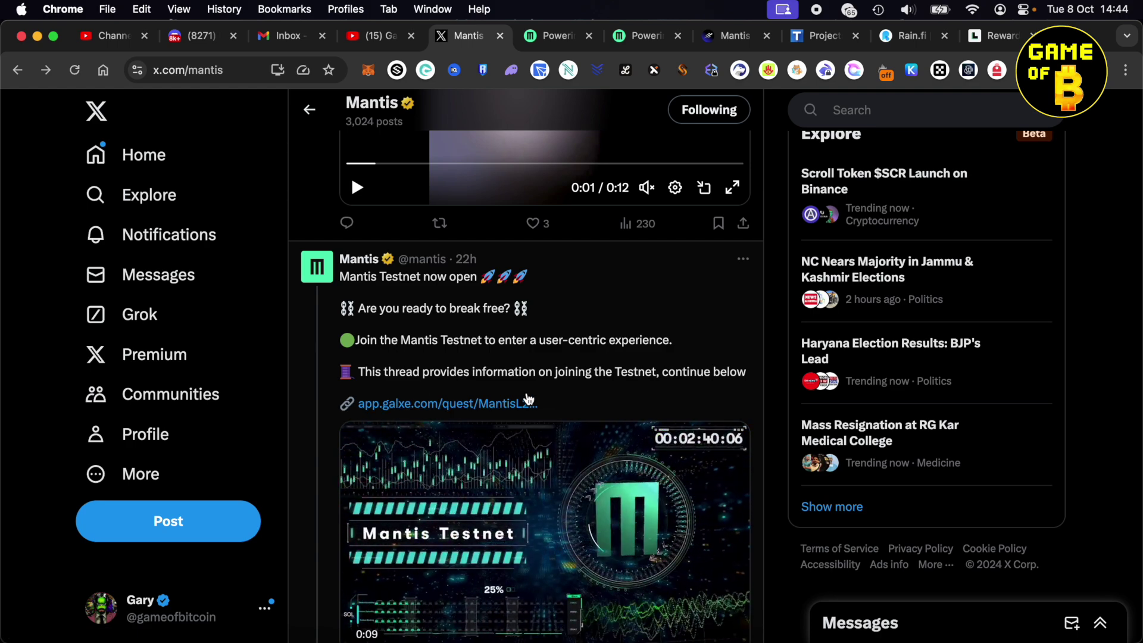
Step: Review the task list and the OAT and points reward of the Mantis quest on Galxe
click(721, 33)
scroll(369, 302, down, 5)
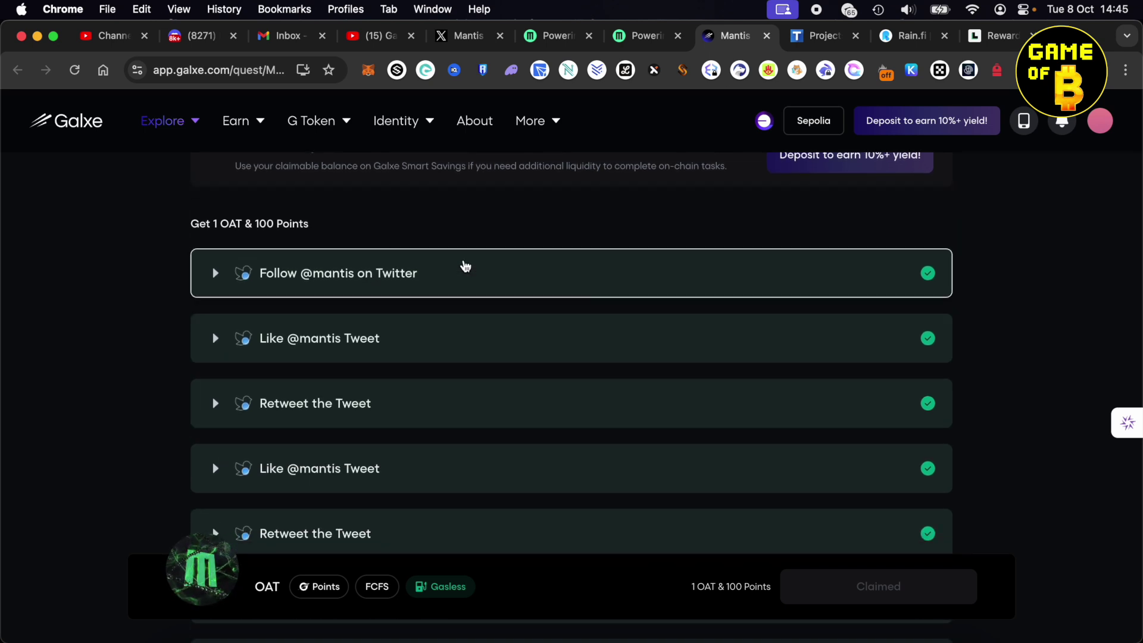
scroll(465, 266, down, 4)
scroll(411, 355, down, 3)
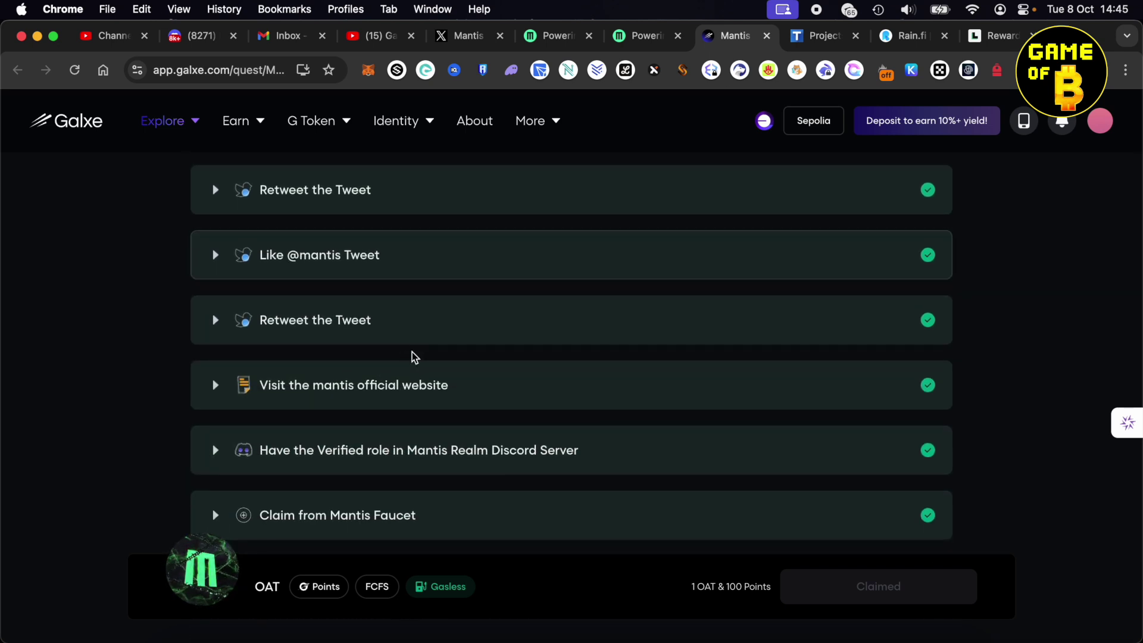
scroll(361, 399, down, 4)
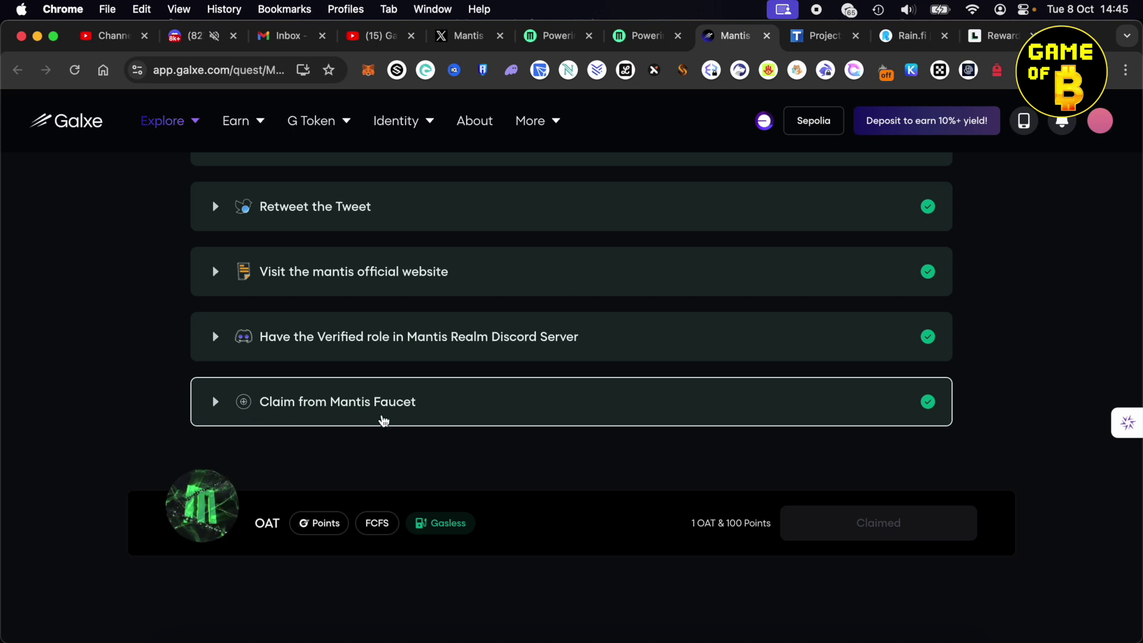
scroll(528, 431, up, 1)
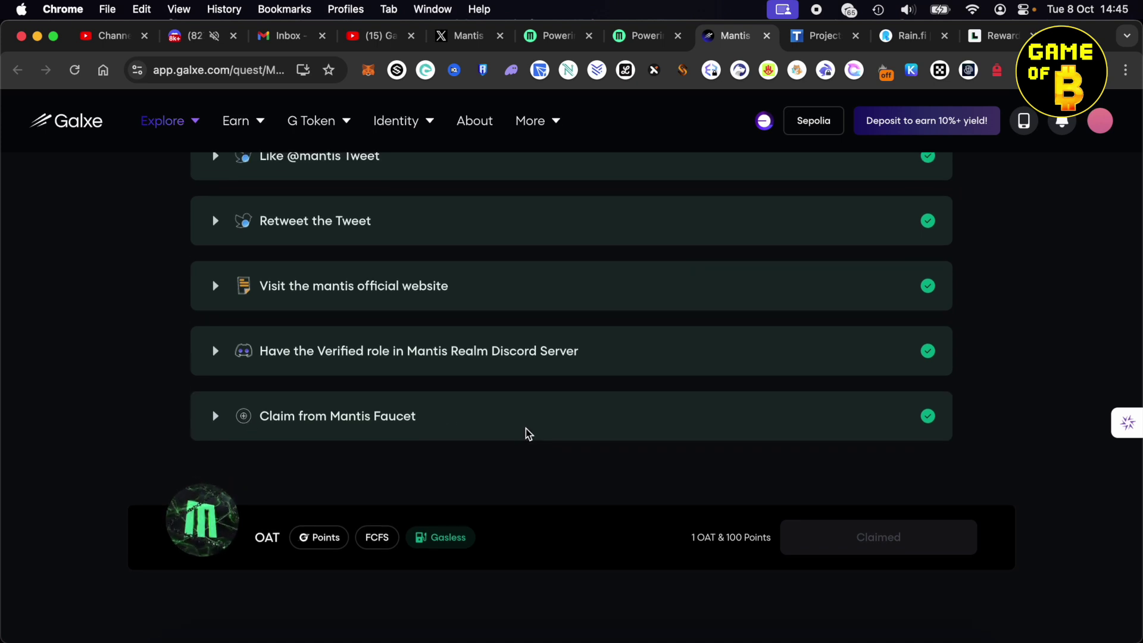
scroll(473, 191, down, 4)
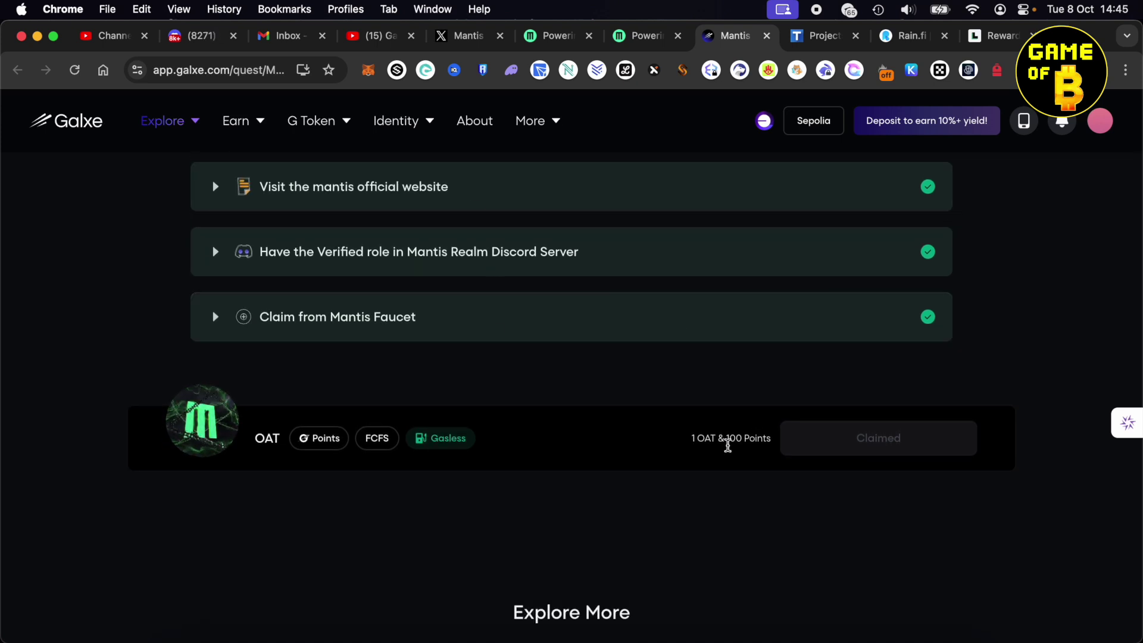
drag(693, 443, 745, 441)
click(620, 452)
scroll(622, 451, up, 2)
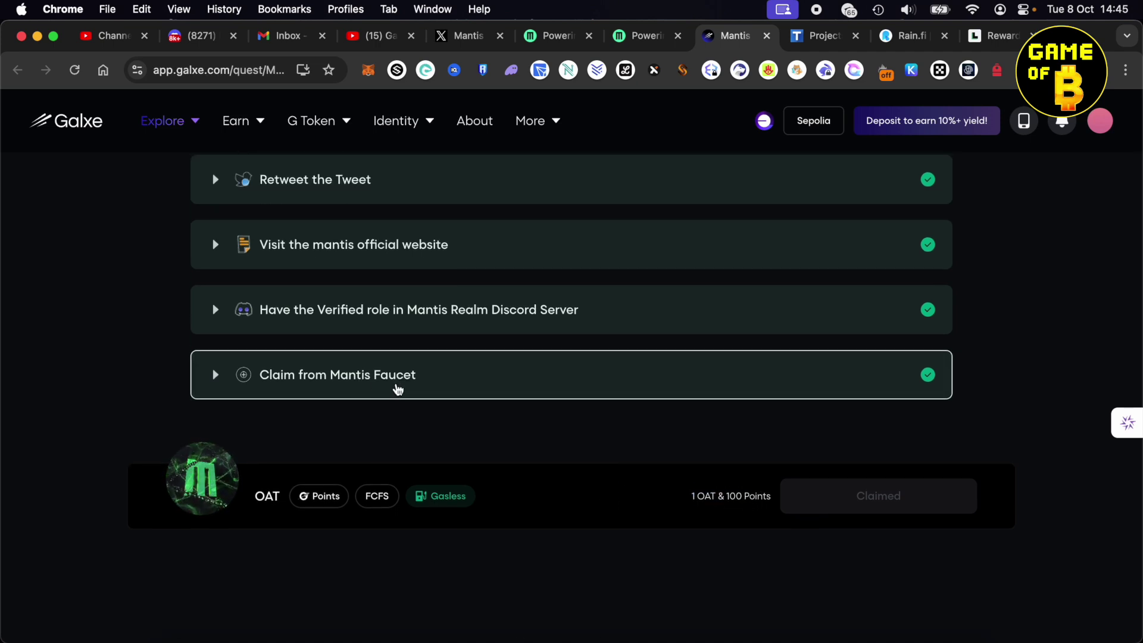
Step: Expand the Claim from Mantis Faucet task and request testnet tokens on the Mantis faucet page for the entered Solana wallet address
click(226, 375)
scroll(410, 377, down, 2)
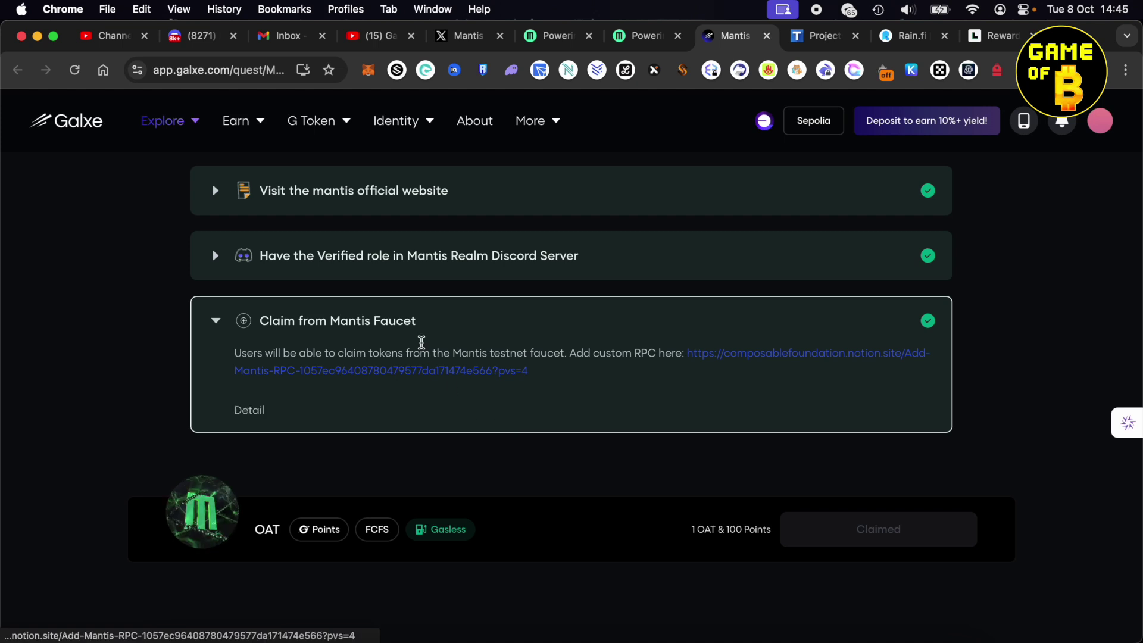
click(639, 37)
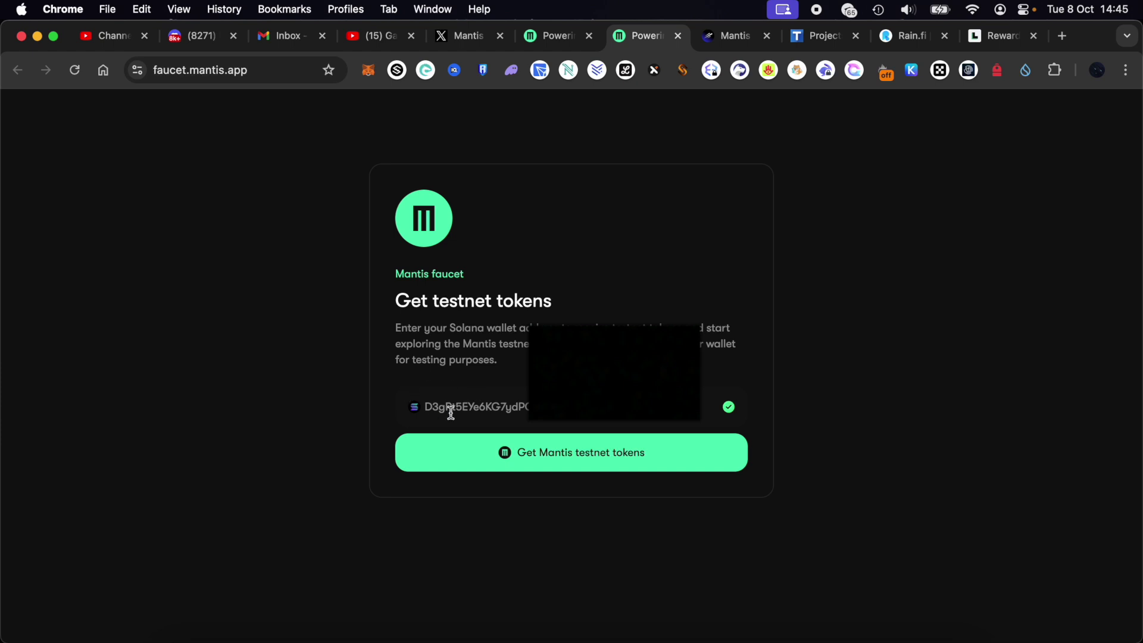
drag(427, 407, 733, 410)
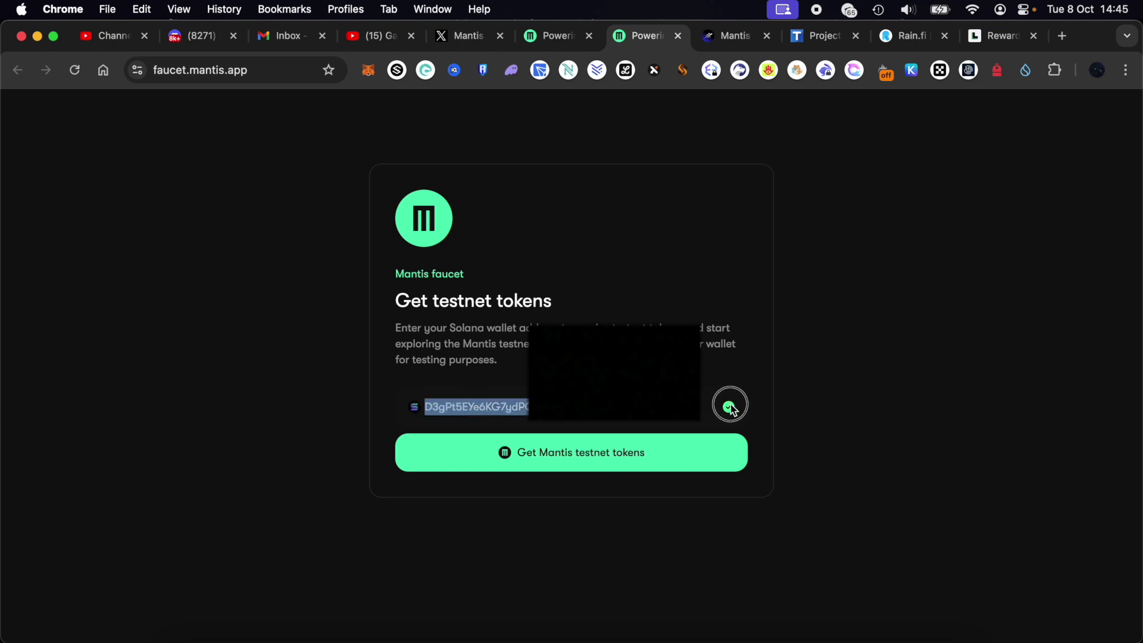
click(622, 469)
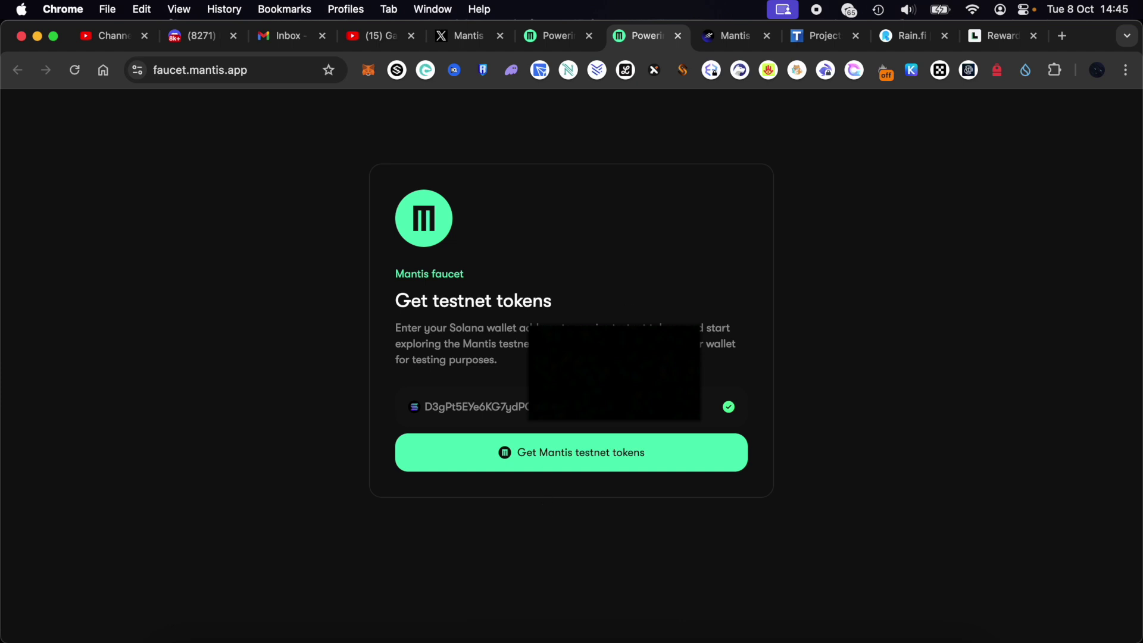
Step: Open the Mantis Testnet announcement thread on X and read the joining requirements and the note on redeeming testnet NFTs
click(463, 36)
click(579, 329)
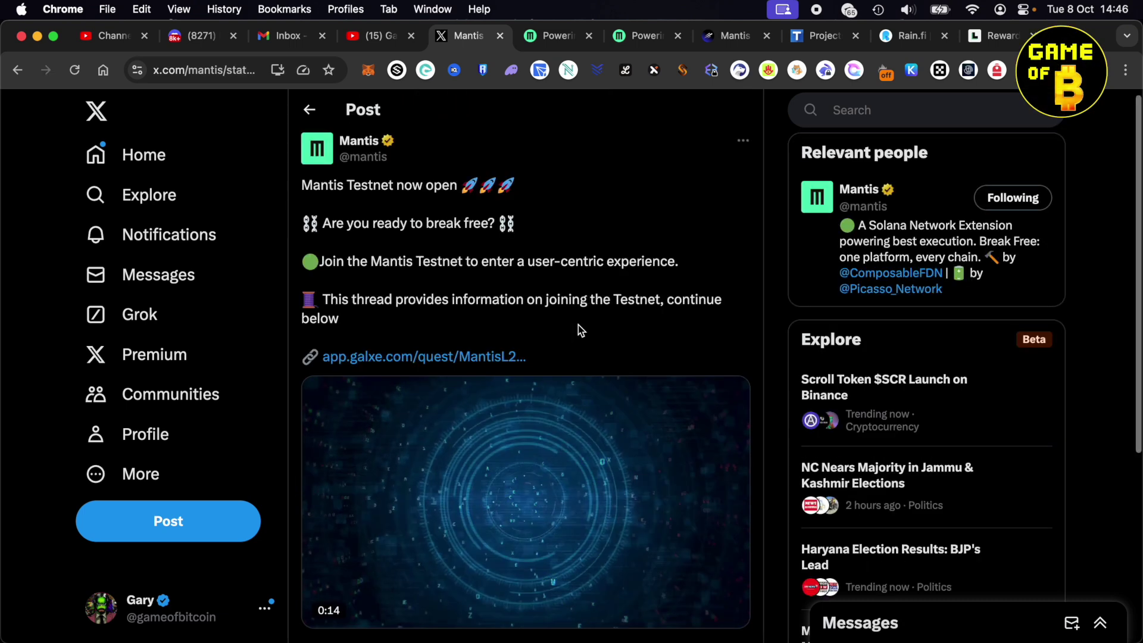
scroll(578, 328, down, 10)
scroll(577, 329, down, 1)
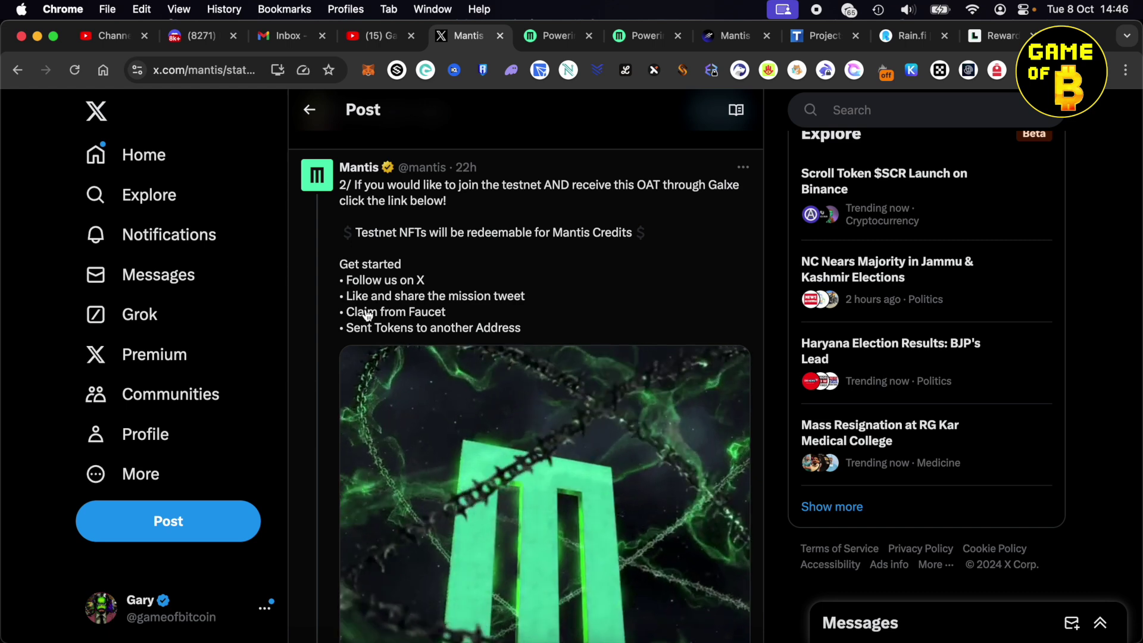
click(539, 331)
drag(539, 331, 345, 328)
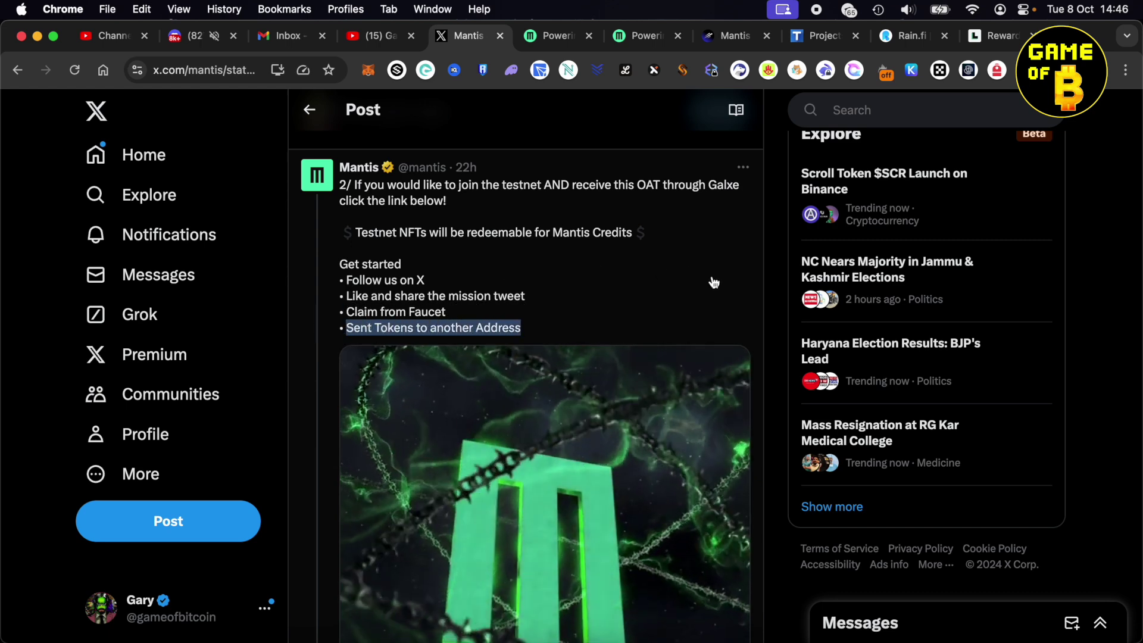
scroll(713, 282, up, 2)
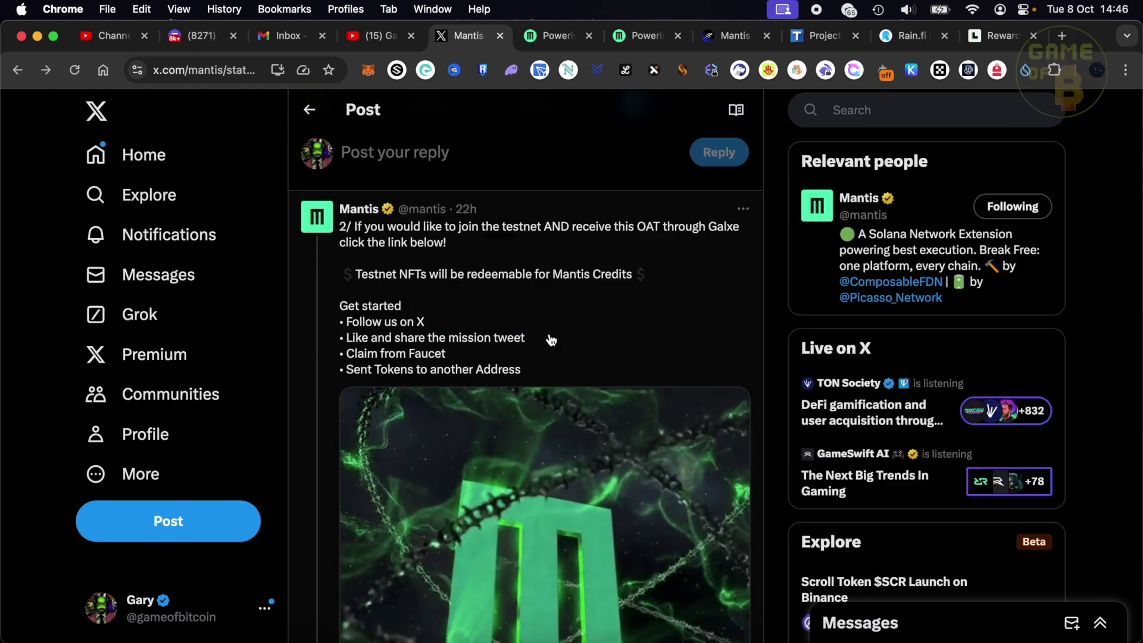
drag(363, 279, 631, 280)
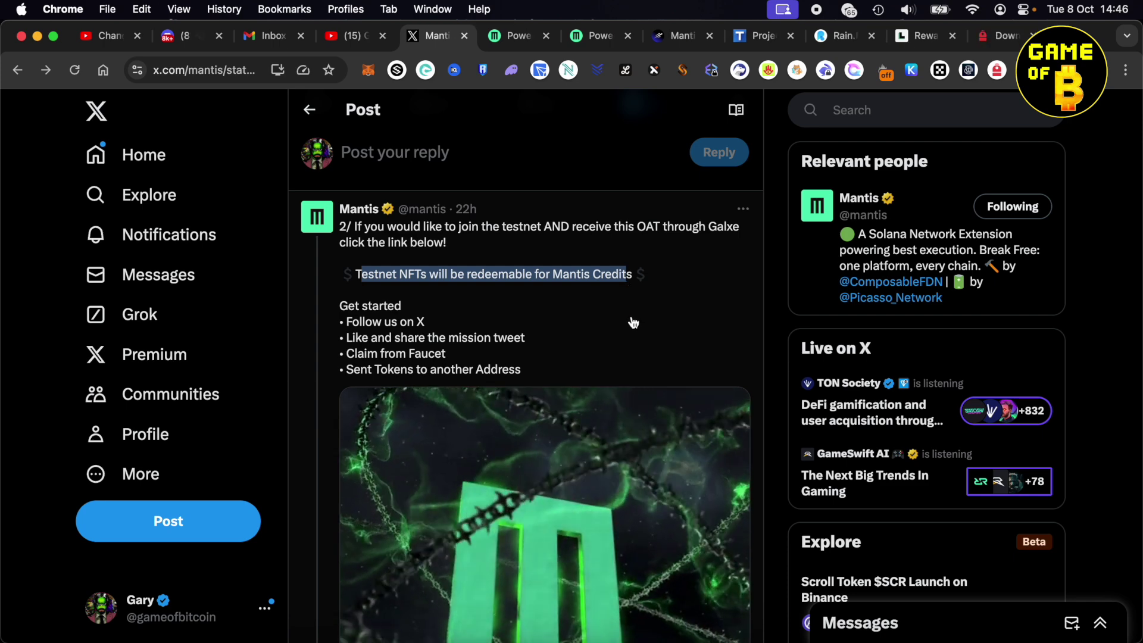
Step: Check the desktop and mobile options on the Backpack wallet's download page
click(1001, 36)
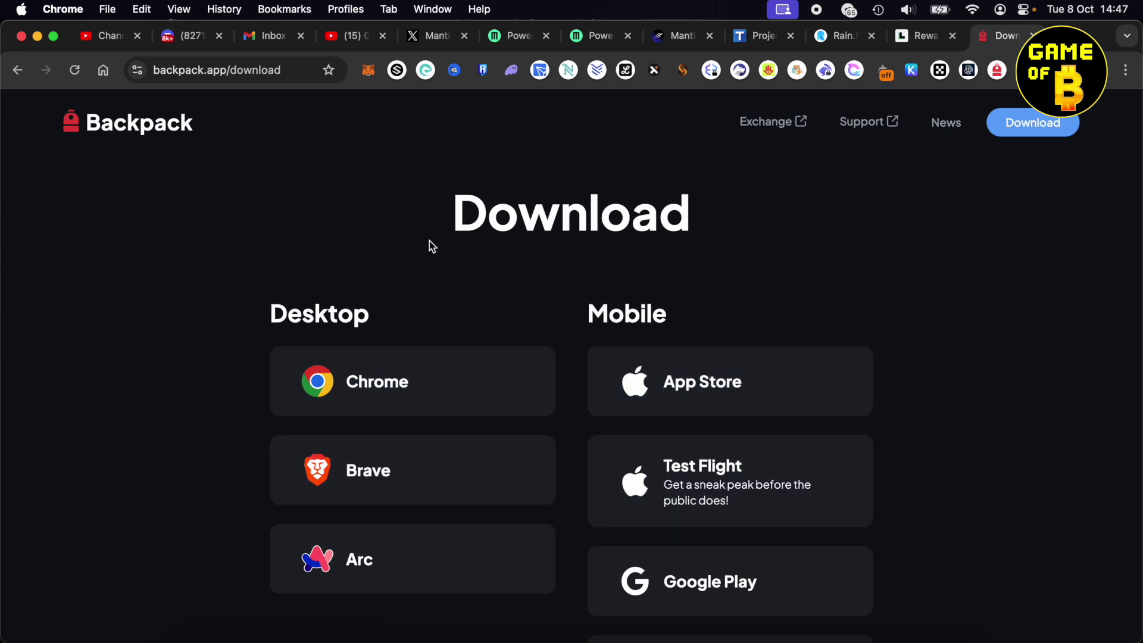
scroll(430, 241, down, 1)
scroll(430, 240, up, 1)
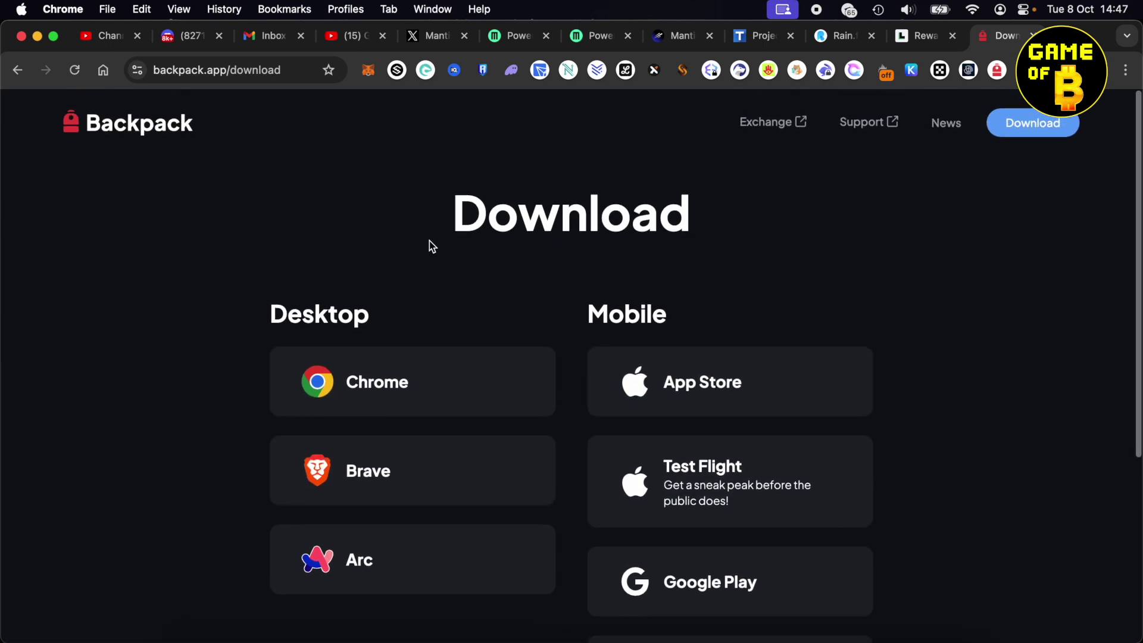
Step: Copy the Mantis RPC URL from the third post of the Mantis Testnet thread on X
click(429, 36)
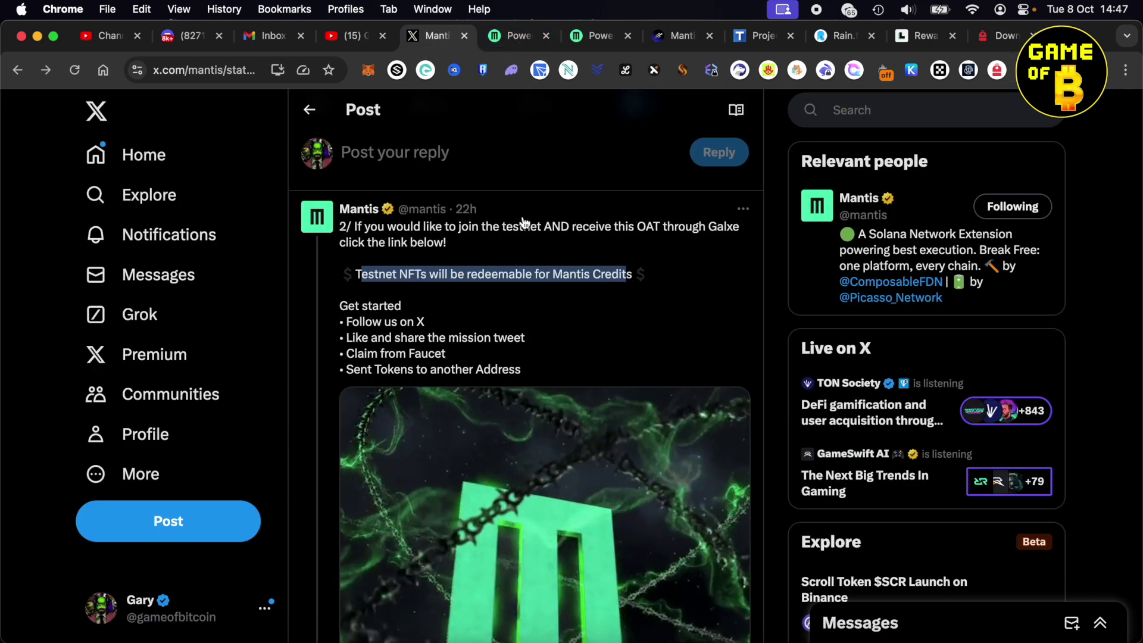
scroll(502, 315, down, 1)
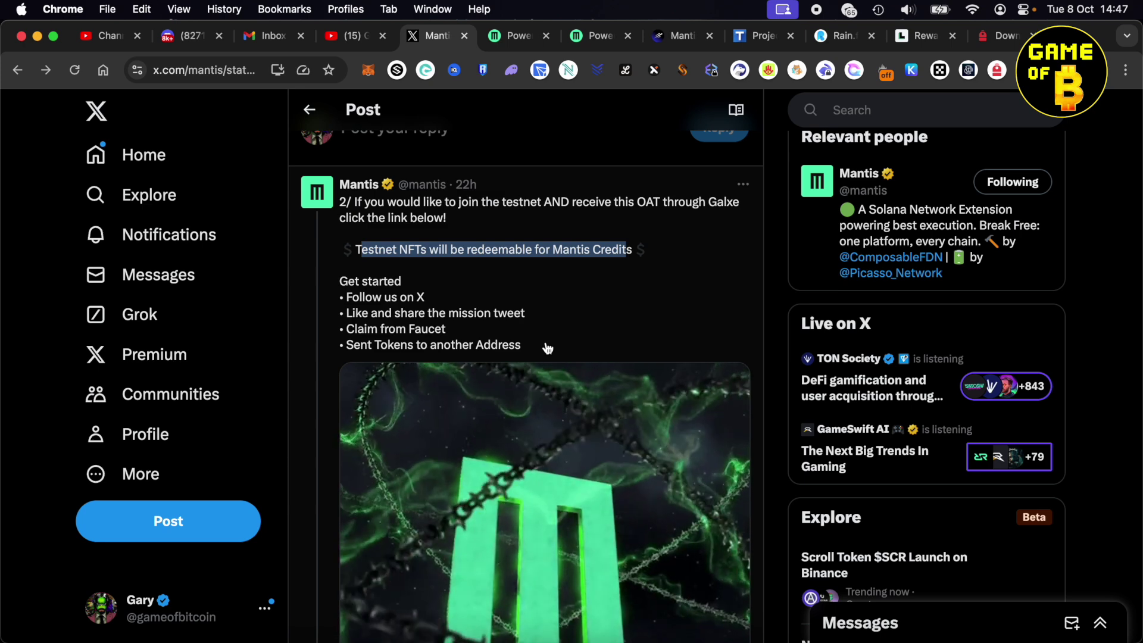
scroll(547, 348, down, 10)
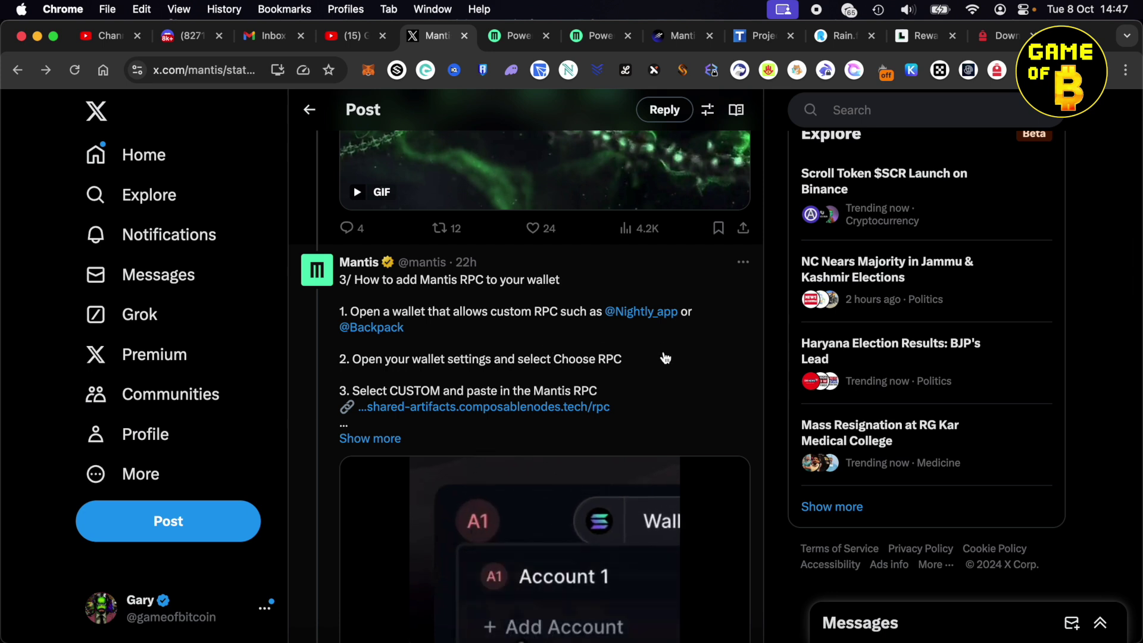
scroll(648, 321, down, 1)
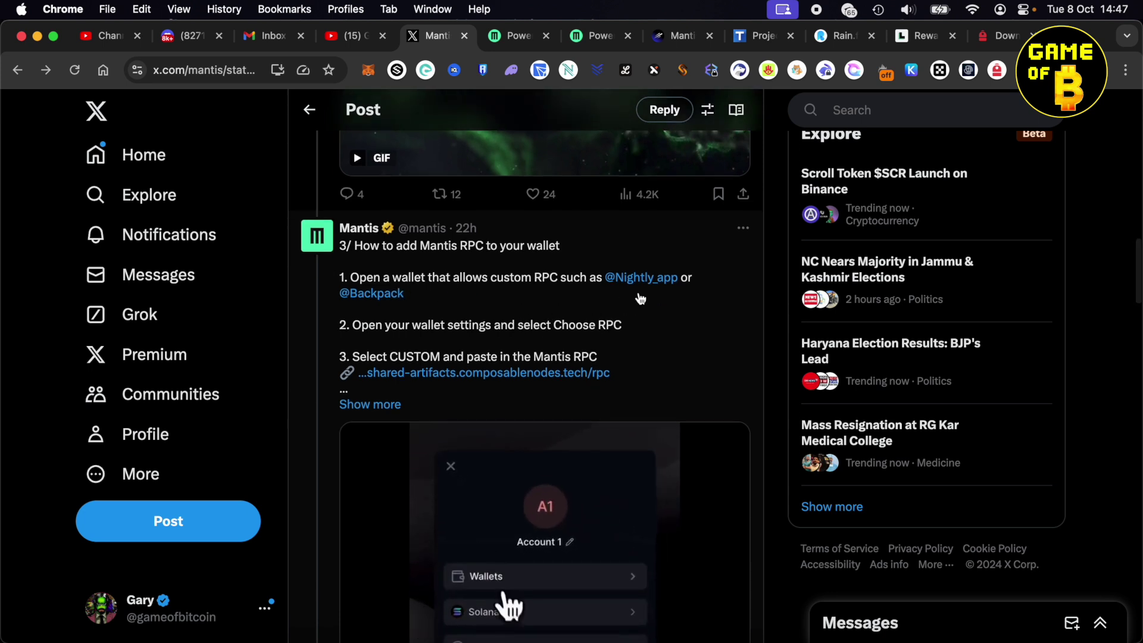
scroll(401, 293, down, 1)
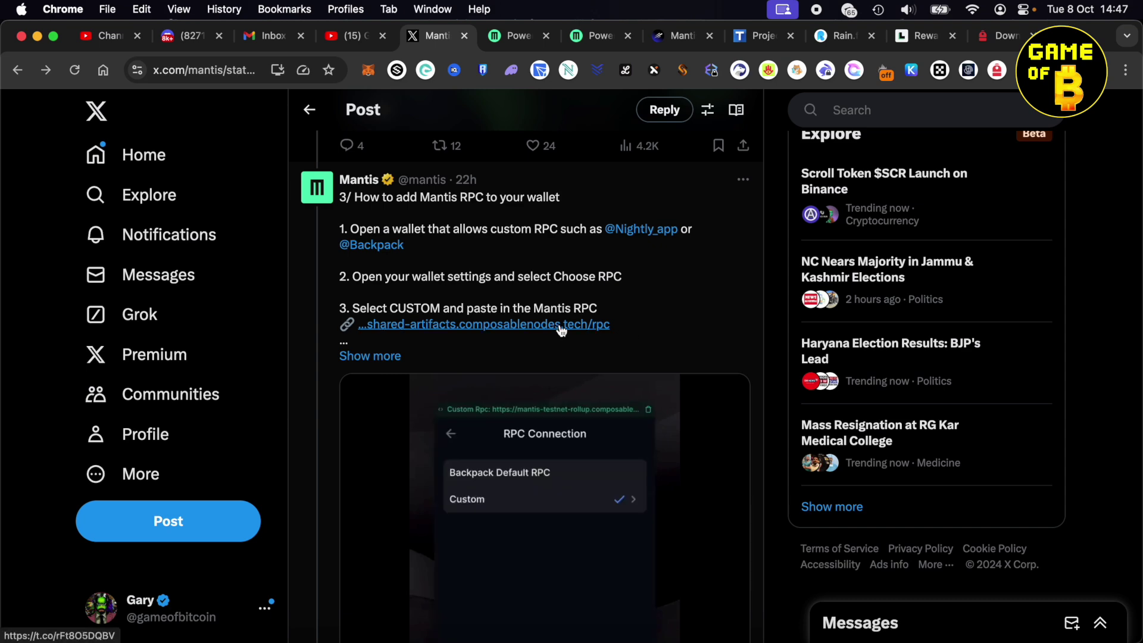
right_click(591, 326)
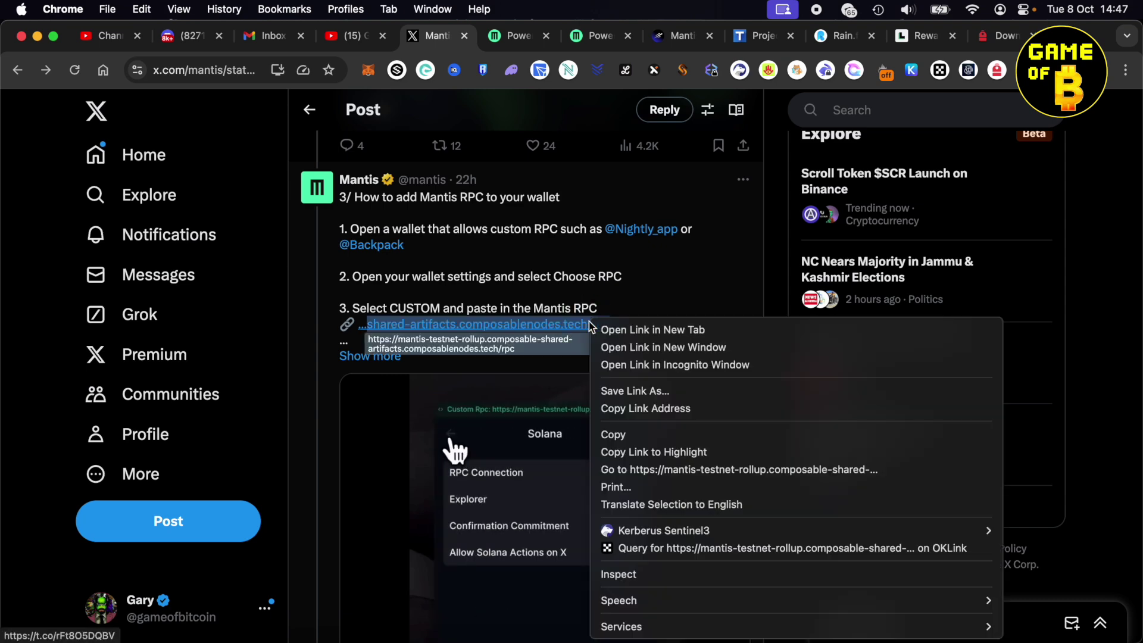
click(766, 310)
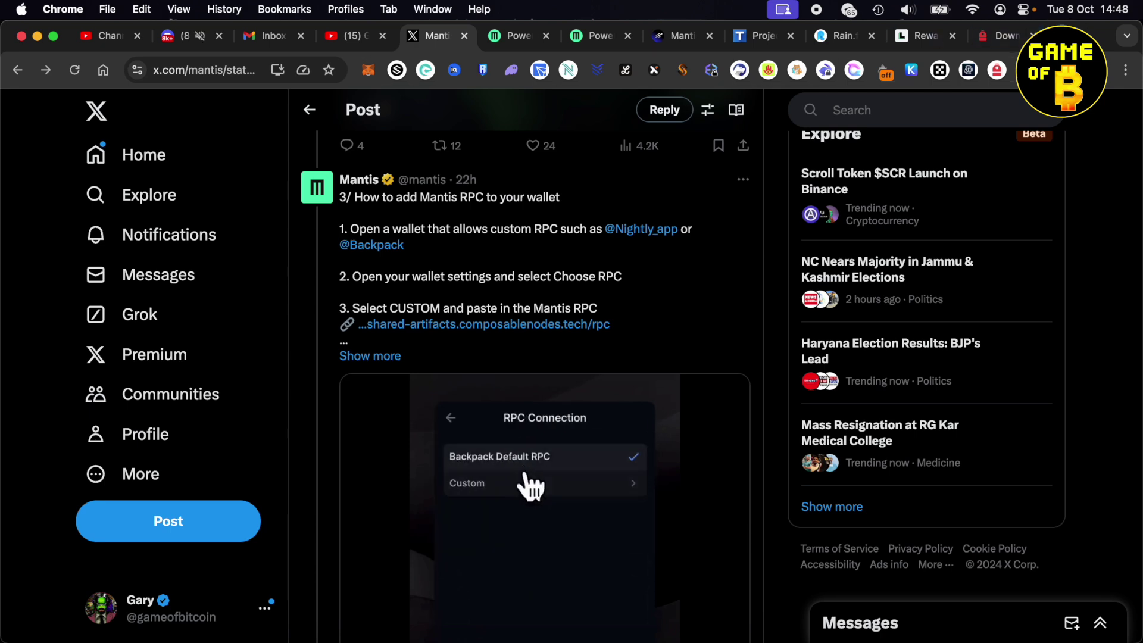
Step: Open the Backpack wallet's account settings on a new browser page and check its Preferences for an RPC option
key(super+t)
click(997, 71)
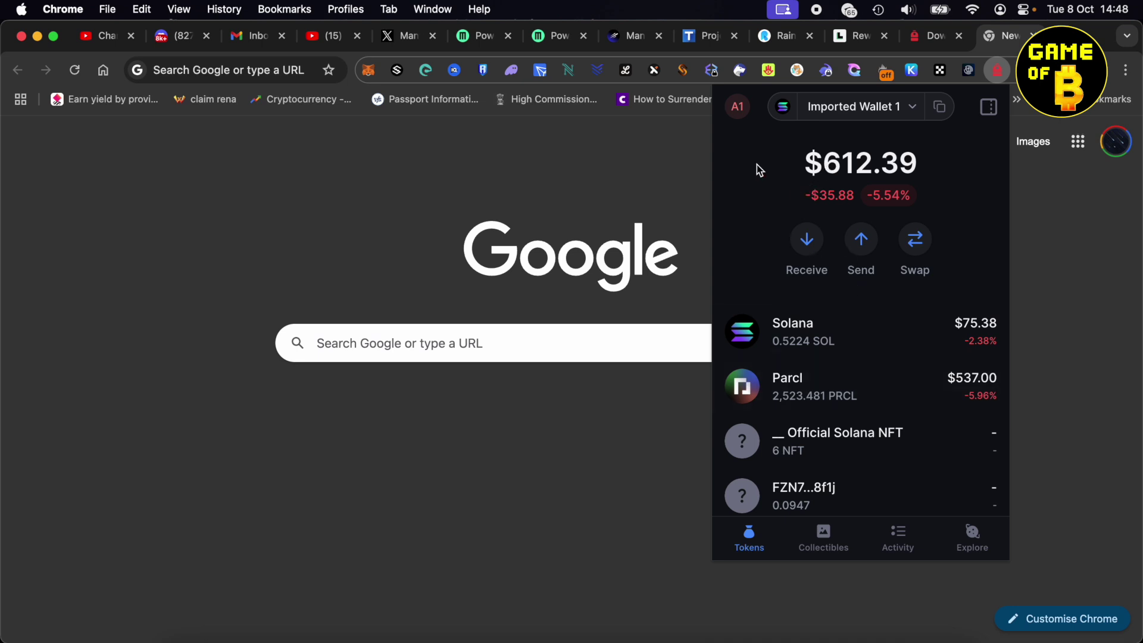
click(737, 110)
click(752, 205)
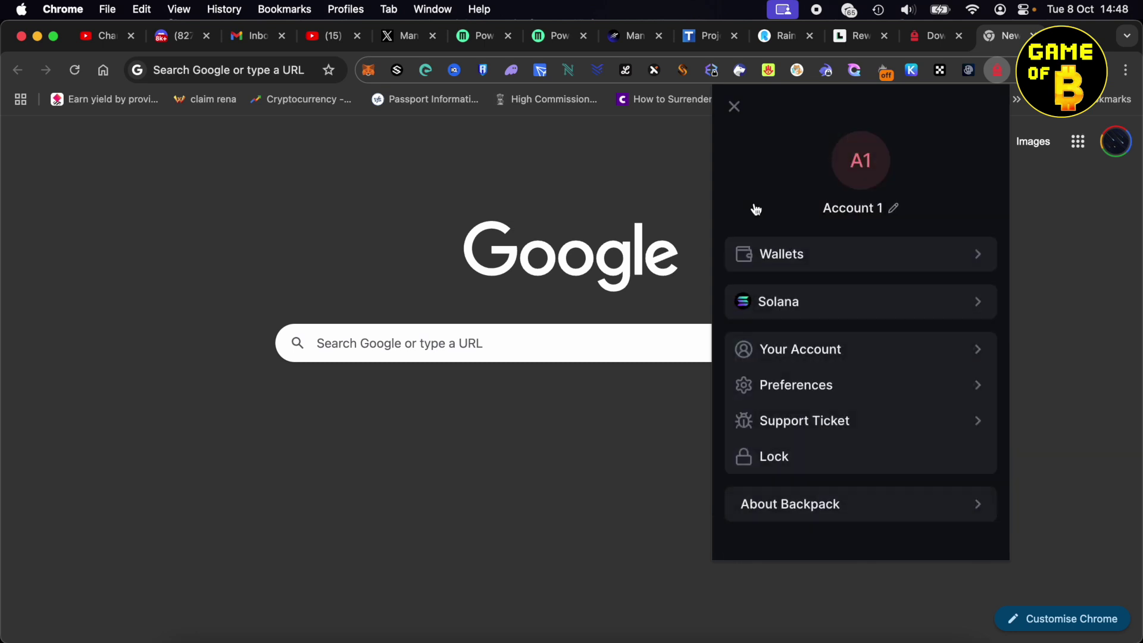
click(816, 385)
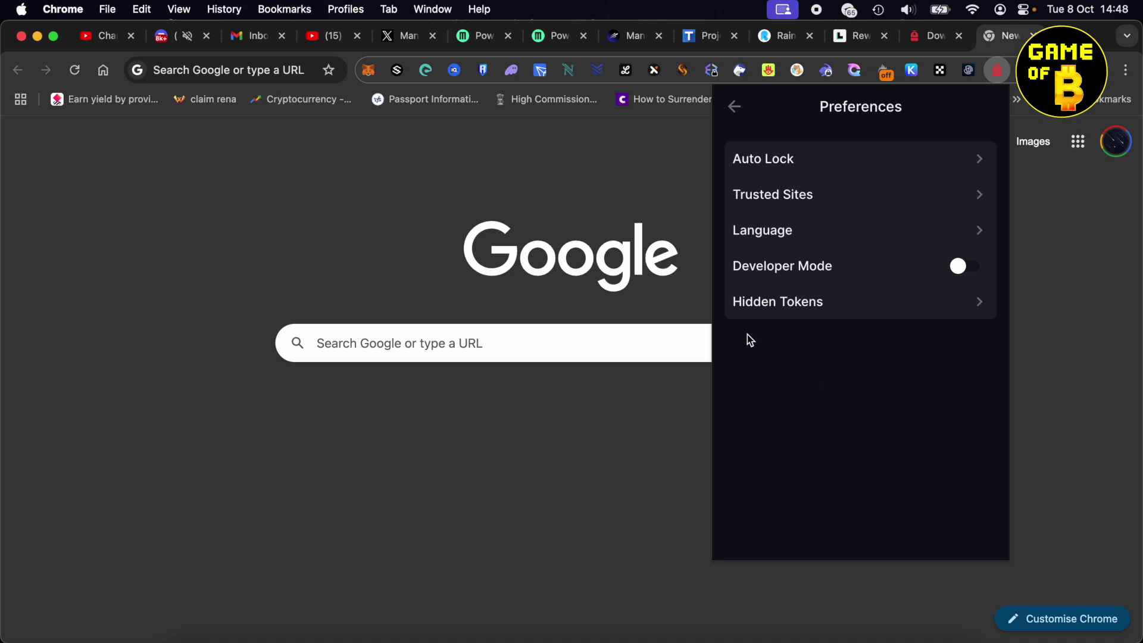
key(Escape)
click(881, 305)
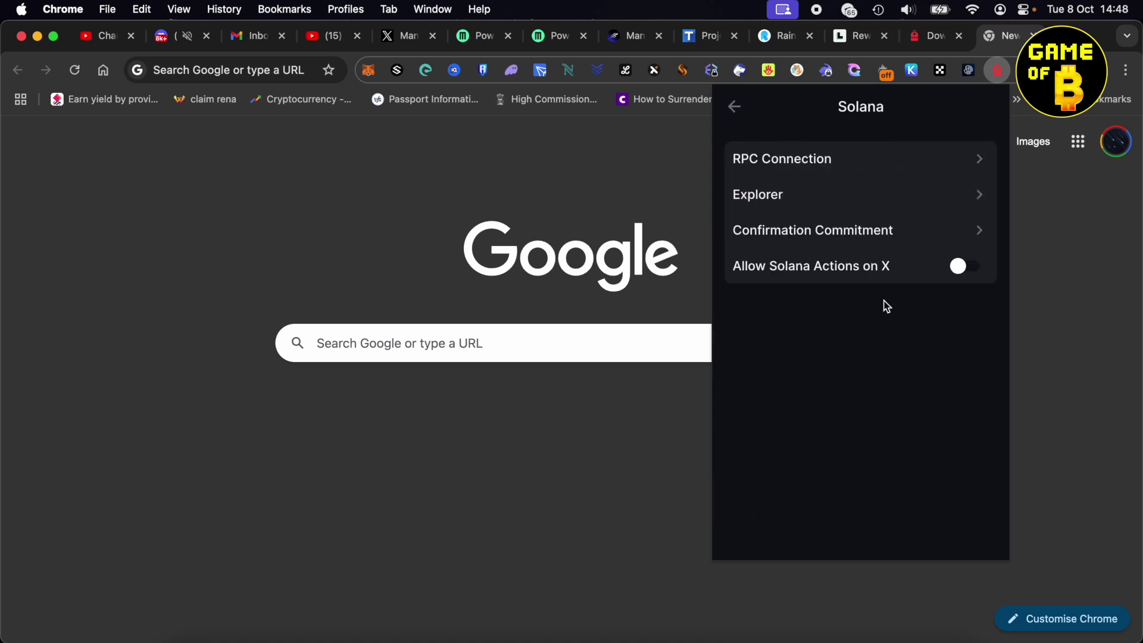
click(825, 165)
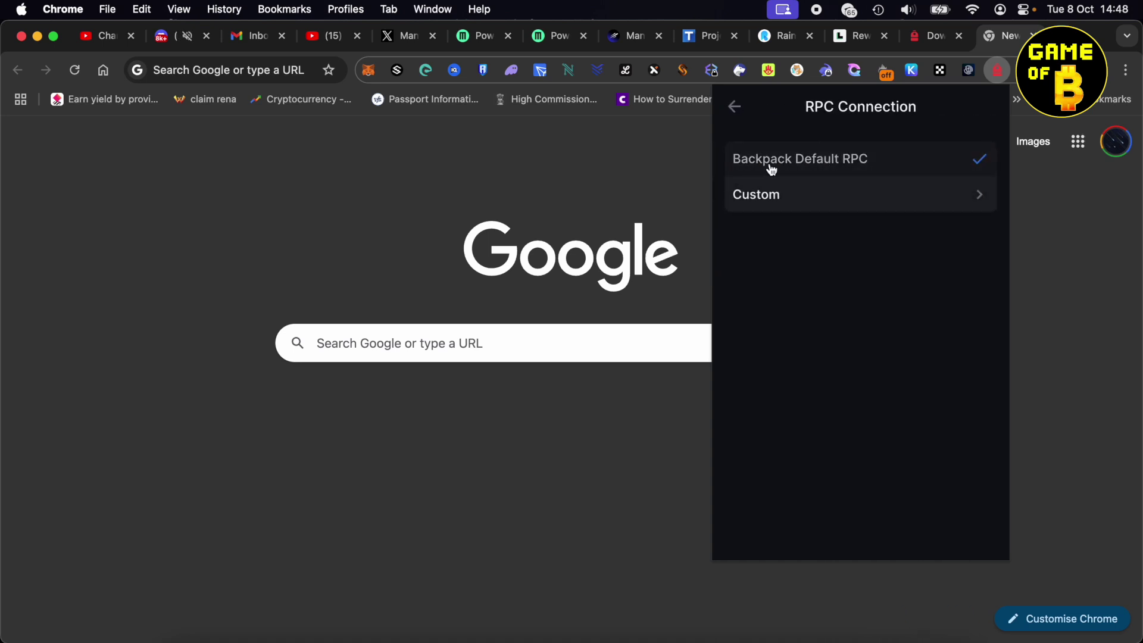
click(787, 194)
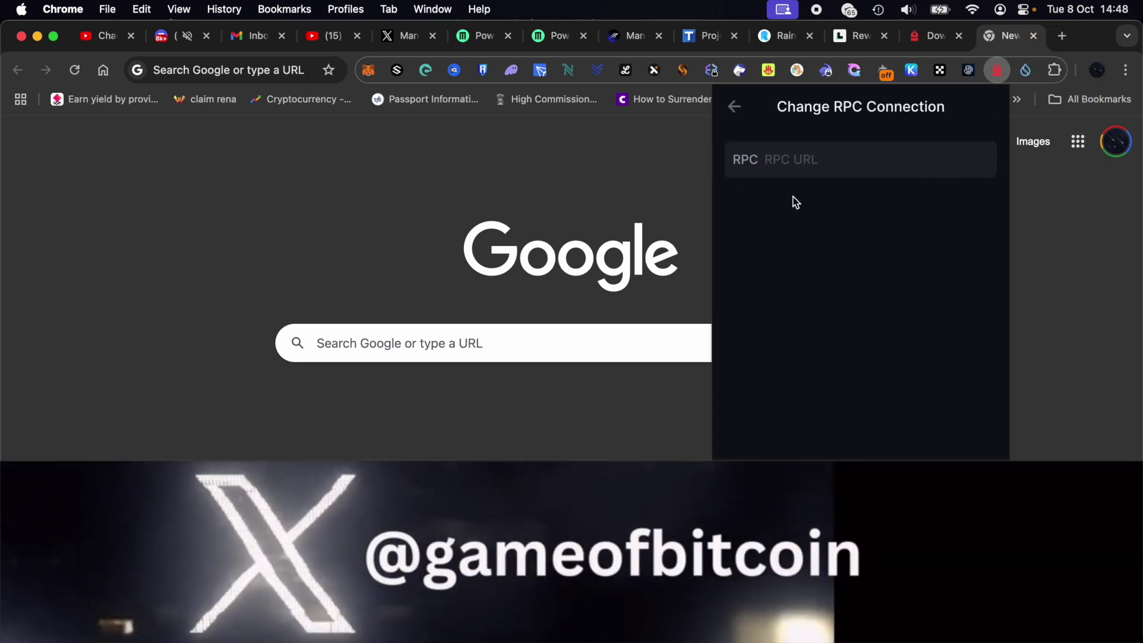
click(823, 168)
key(super+v)
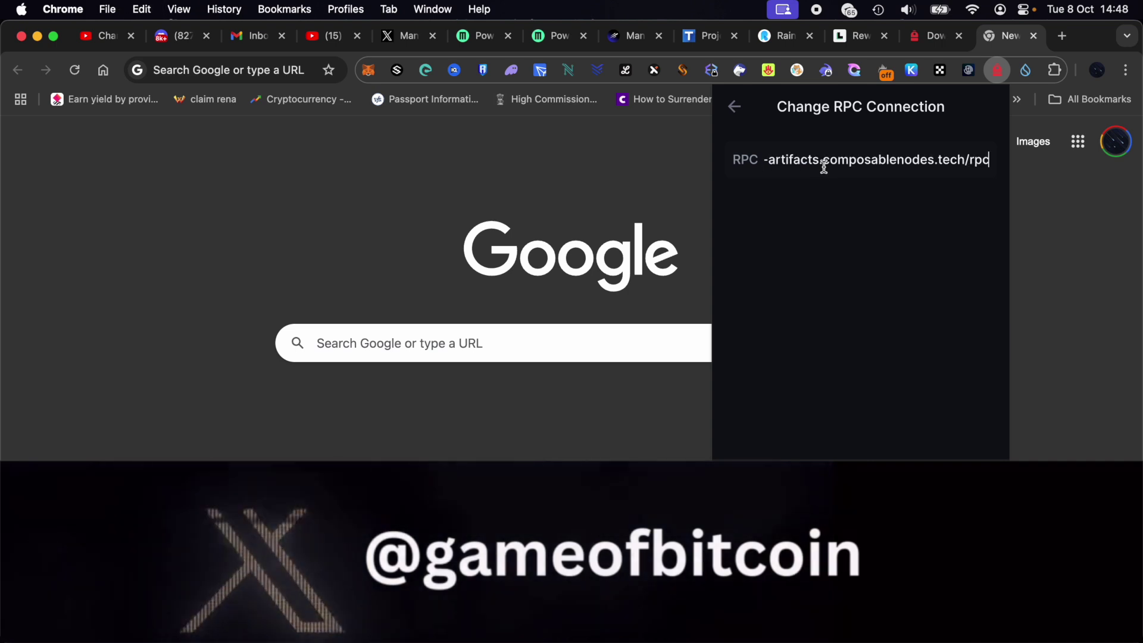
click(850, 529)
click(840, 527)
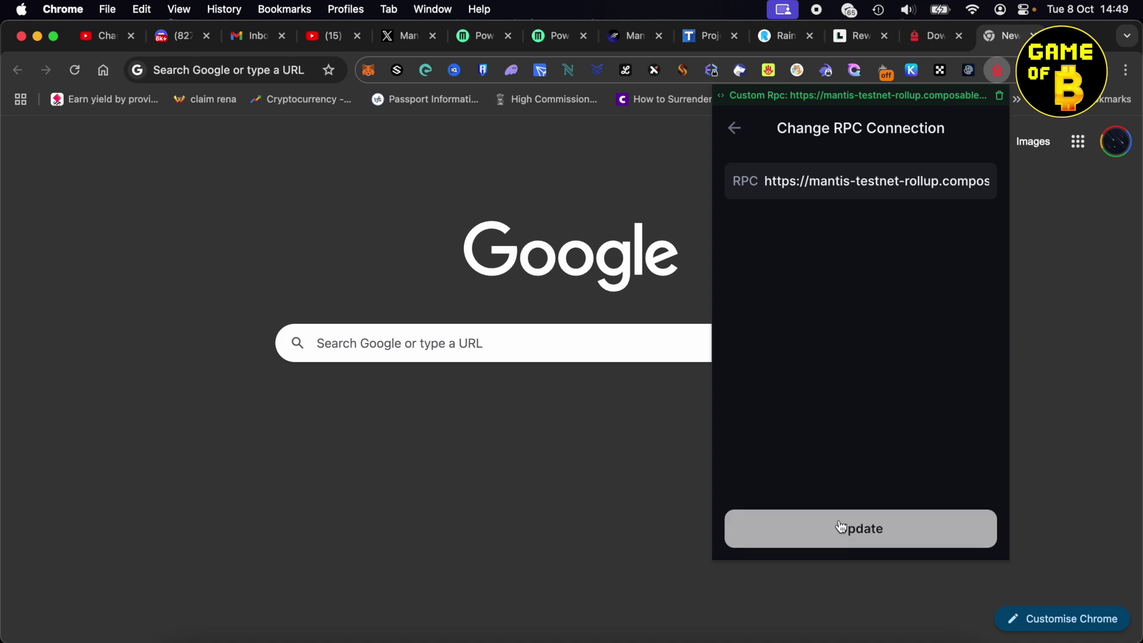
Step: Leave the RPC connection settings and return to the wallet's token overview
click(734, 128)
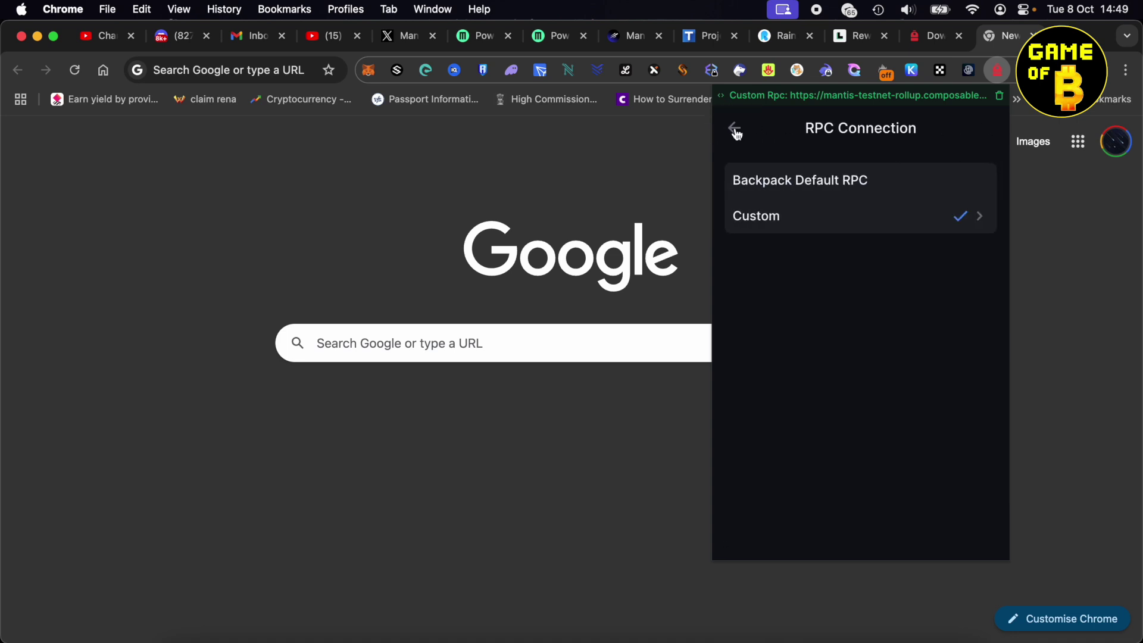
click(734, 128)
click(734, 128)
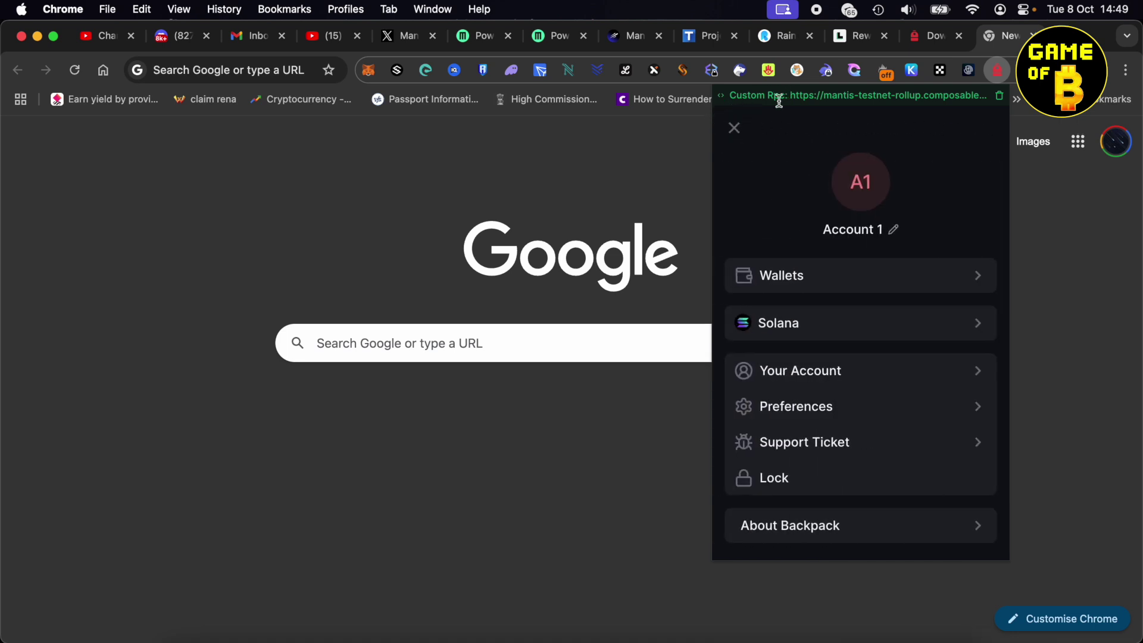
click(734, 127)
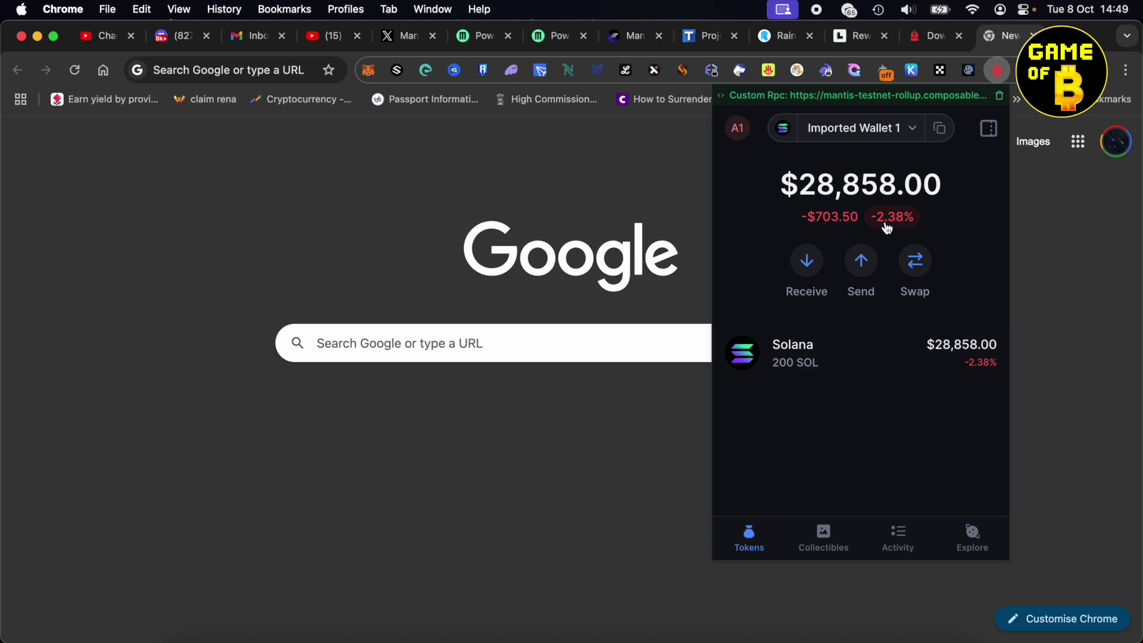
Step: Send part of the wallet's testnet SOL to the copied recipient wallet address, proceeding despite the unavailable simulation
click(862, 262)
click(811, 230)
key(super+v)
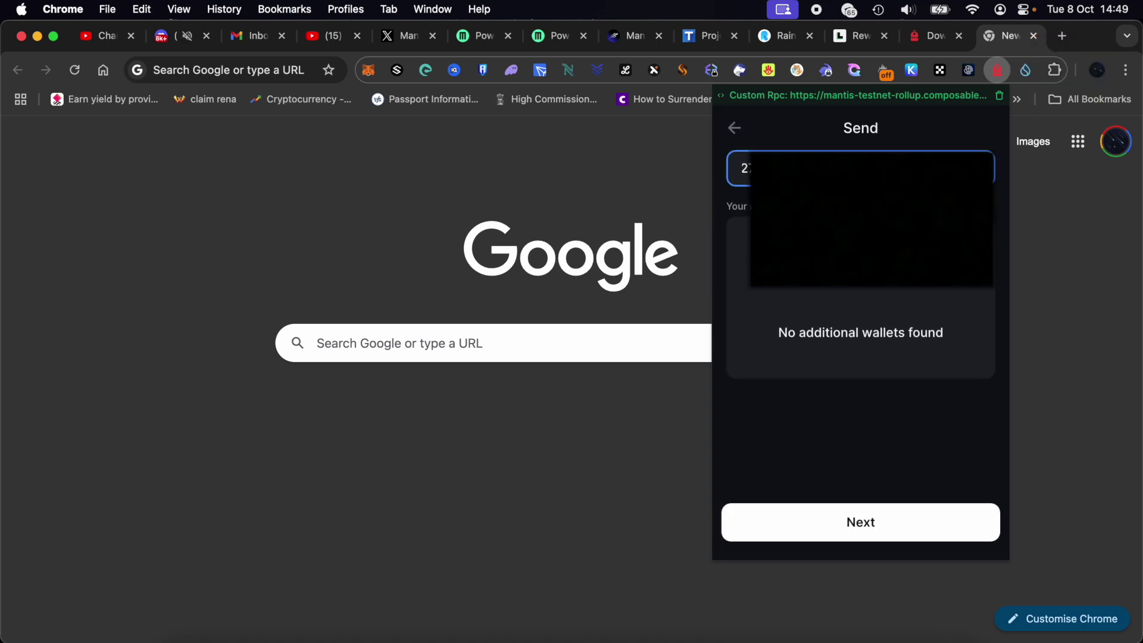
click(825, 529)
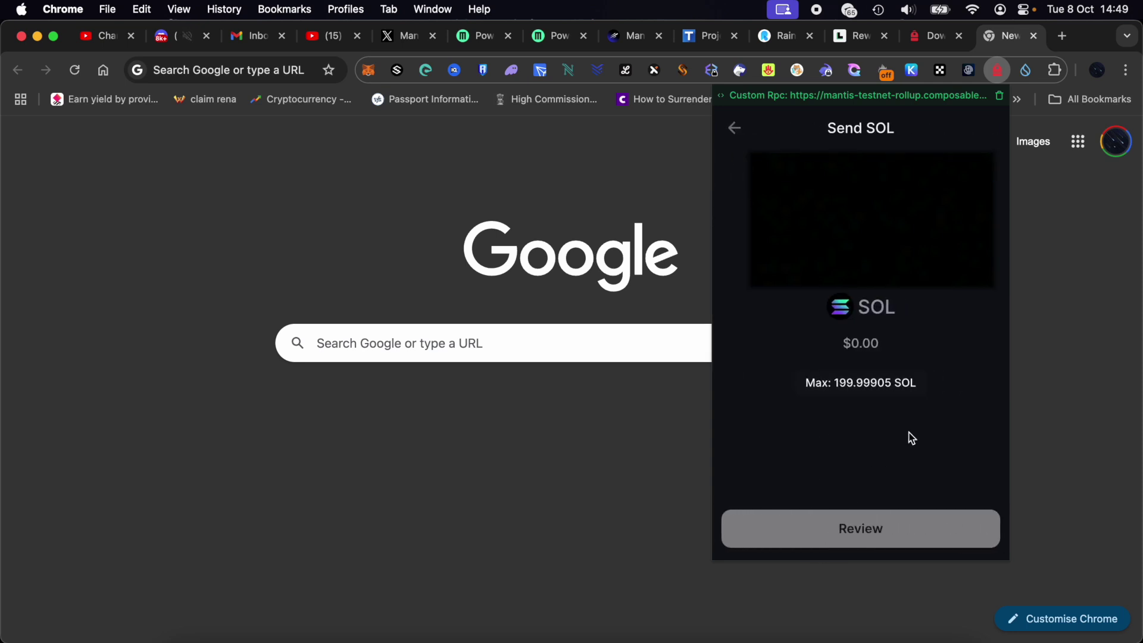
click(861, 382)
click(858, 530)
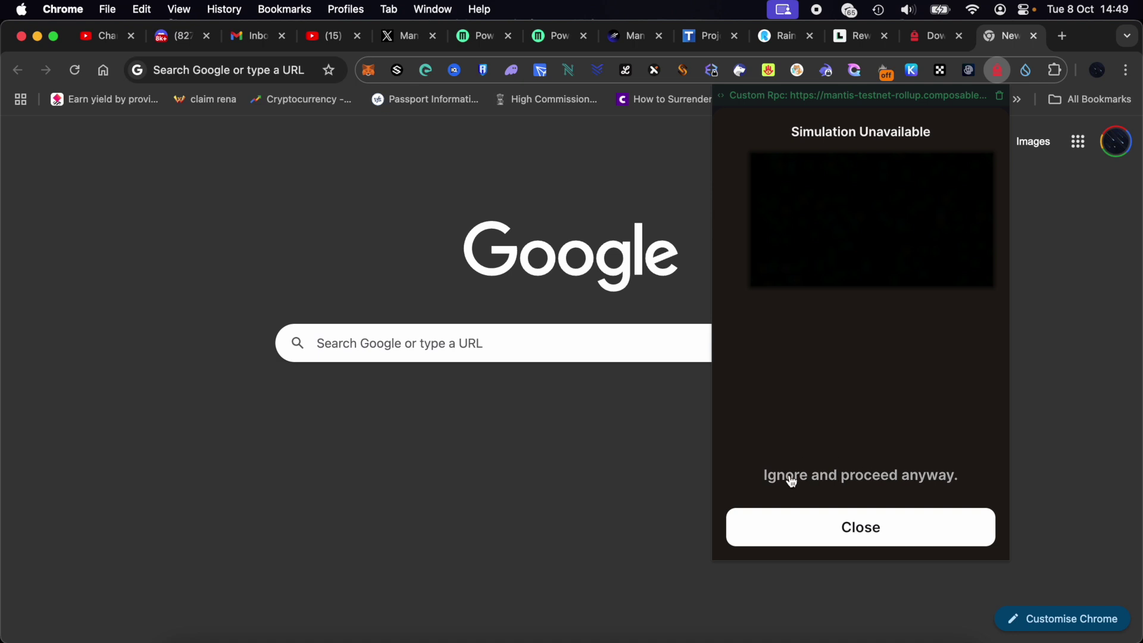
click(873, 476)
click(916, 529)
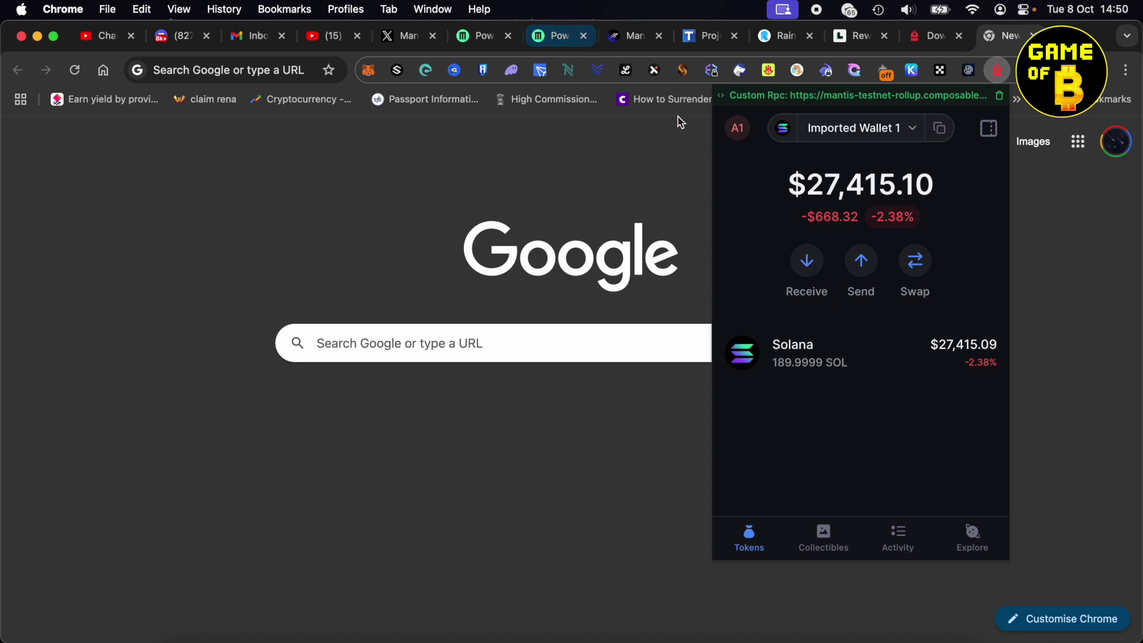
Step: Review the faucet instructions in the fourth post of the Mantis thread on X and the faucet task in the Galxe quest
click(401, 35)
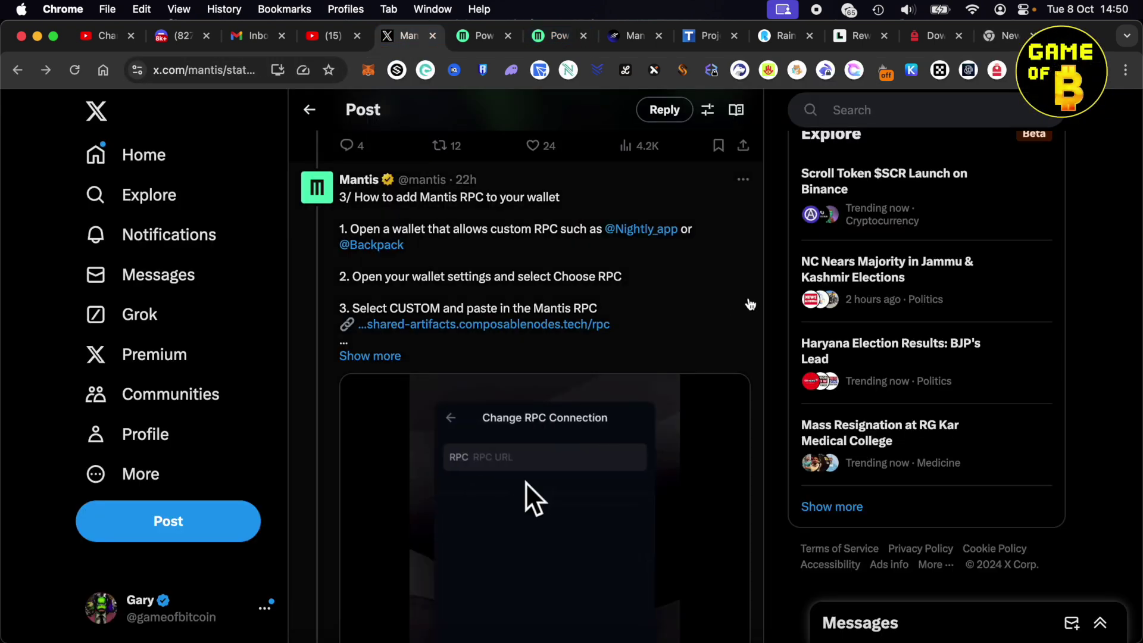
scroll(761, 296, down, 6)
scroll(761, 298, down, 8)
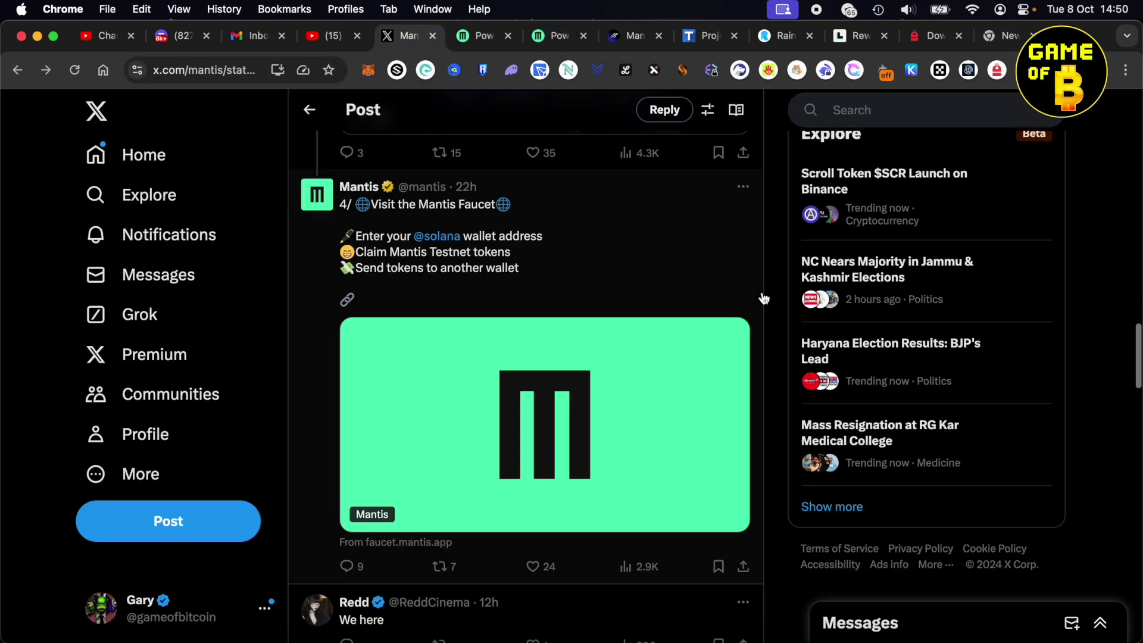
scroll(760, 298, up, 5)
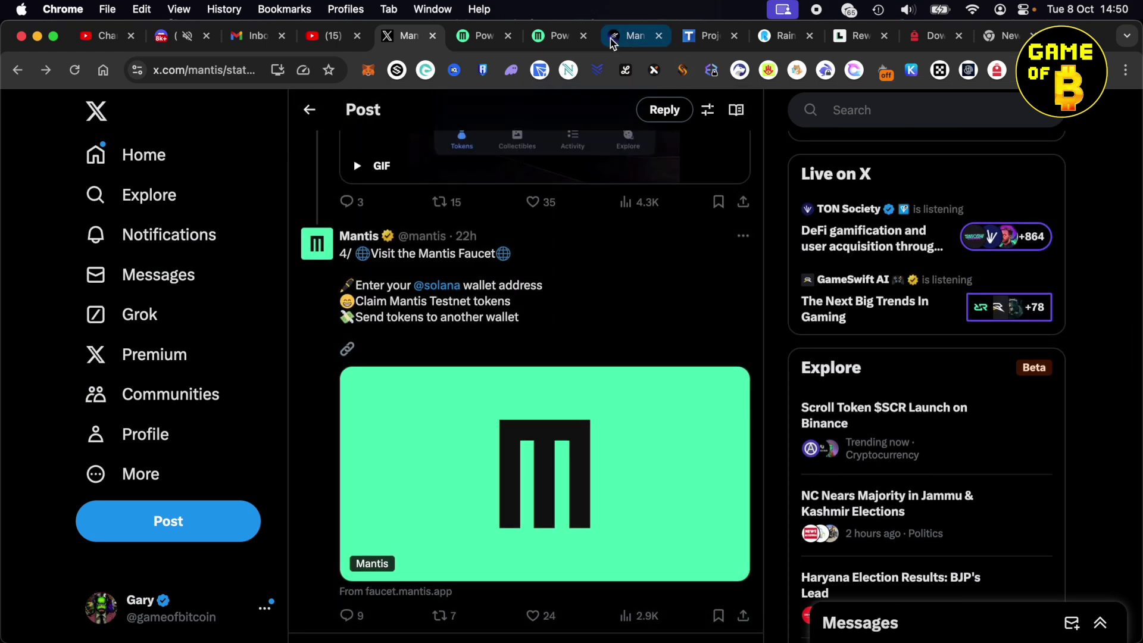
click(624, 36)
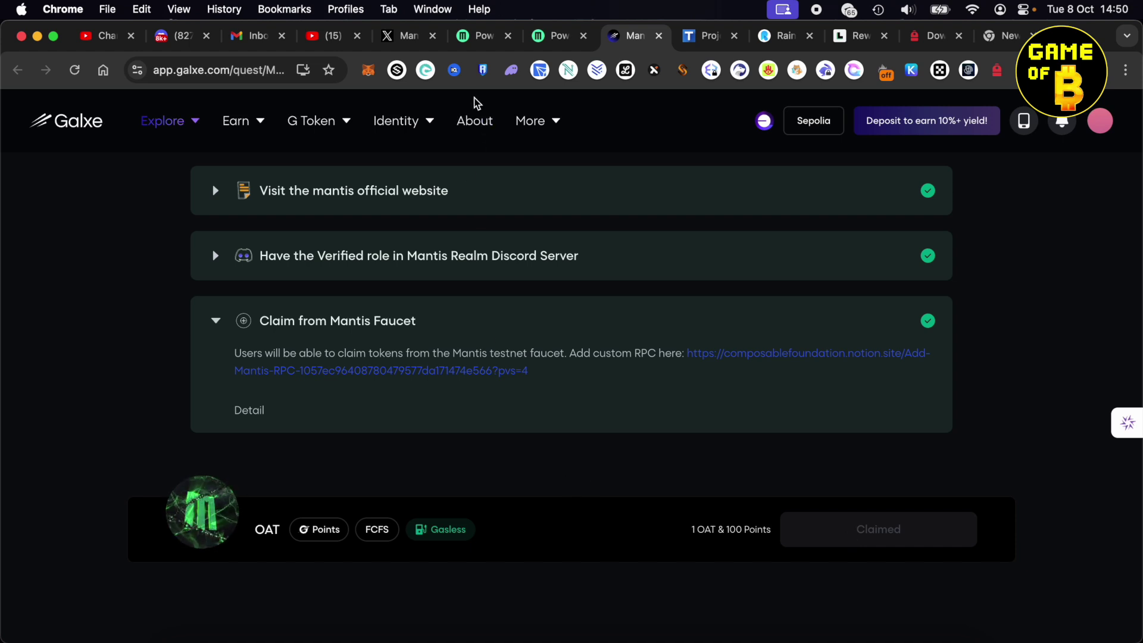
Step: Examine the total deposited and the deposit APY rates on the Mantis home page
click(485, 37)
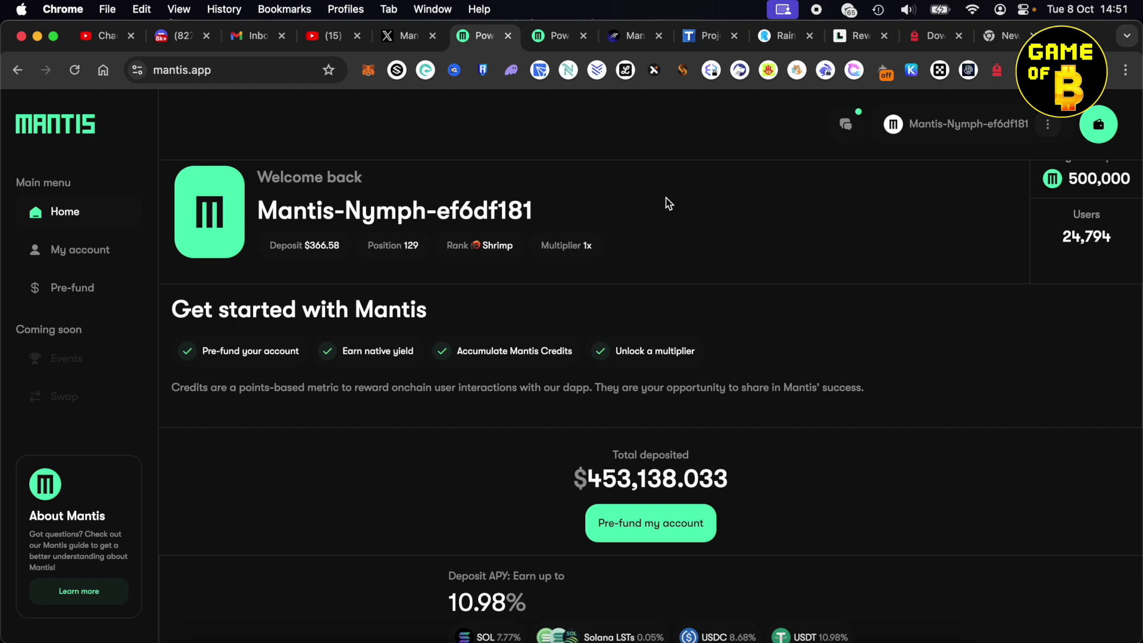
scroll(658, 288, down, 3)
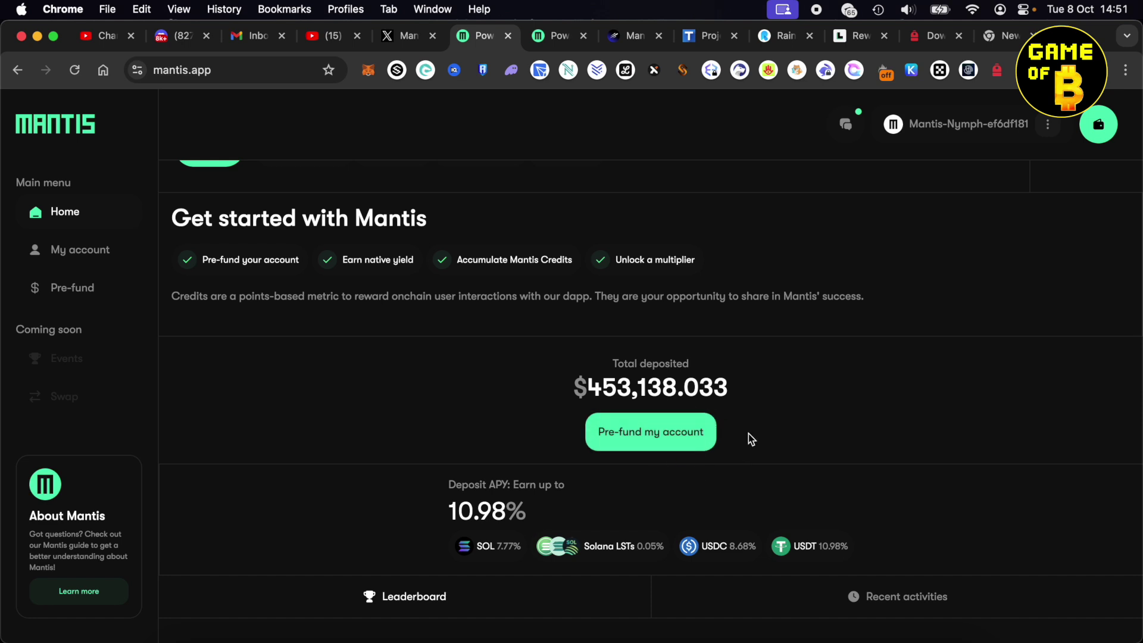
scroll(748, 433, up, 1)
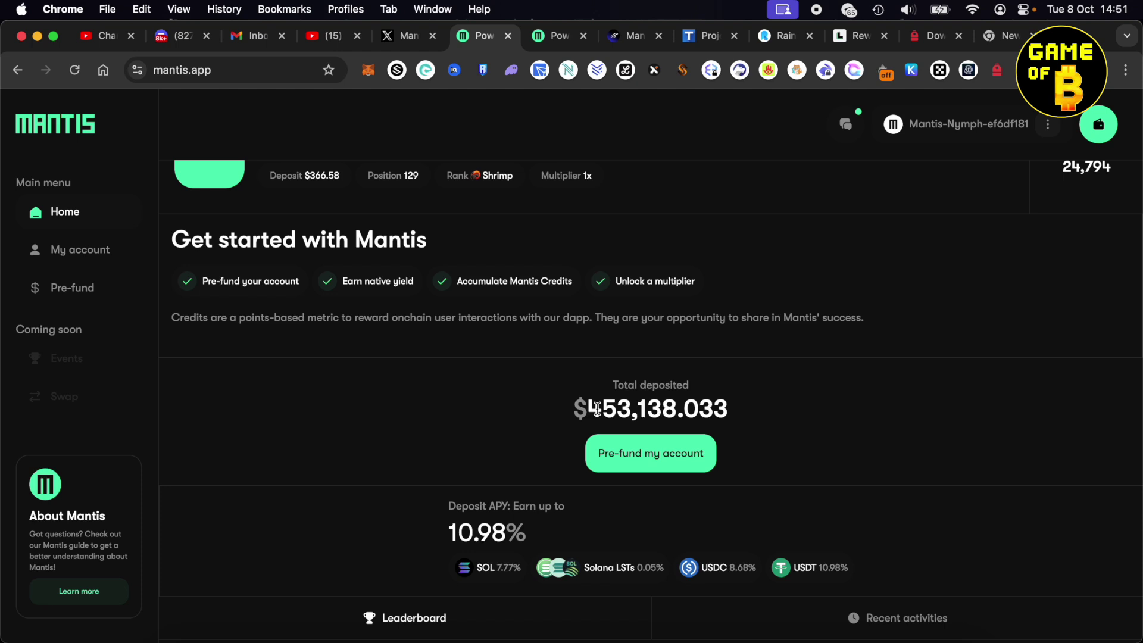
scroll(564, 580, down, 1)
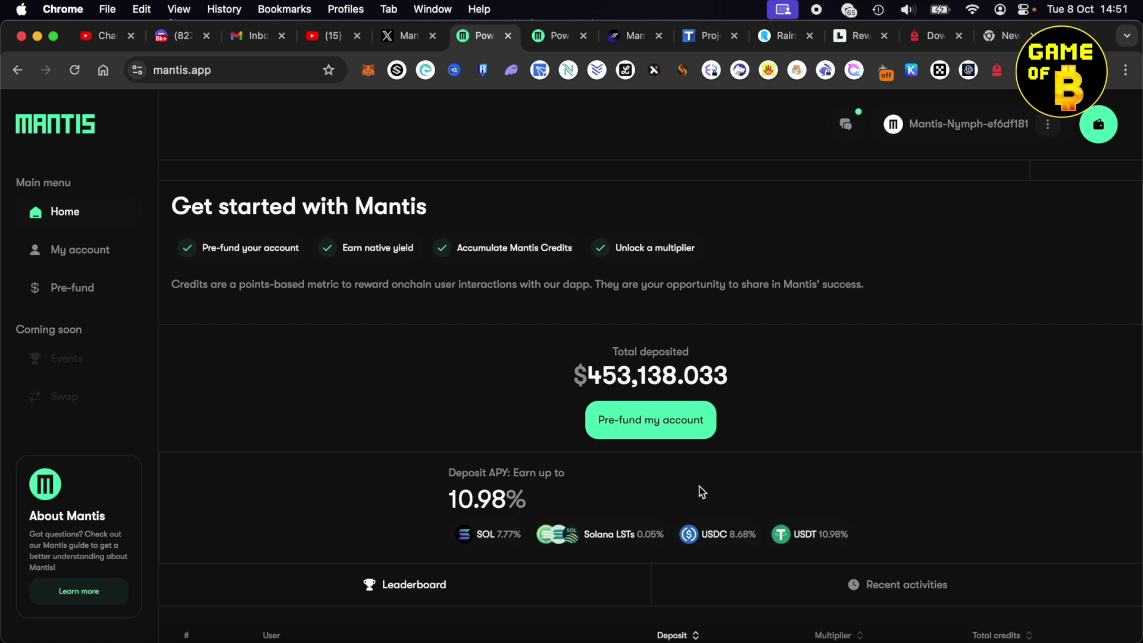
click(519, 534)
drag(519, 533, 456, 529)
click(391, 511)
Step: Check the account balance on Mantis's Pre-fund page and the daily credit pool and user count on its home page
click(643, 431)
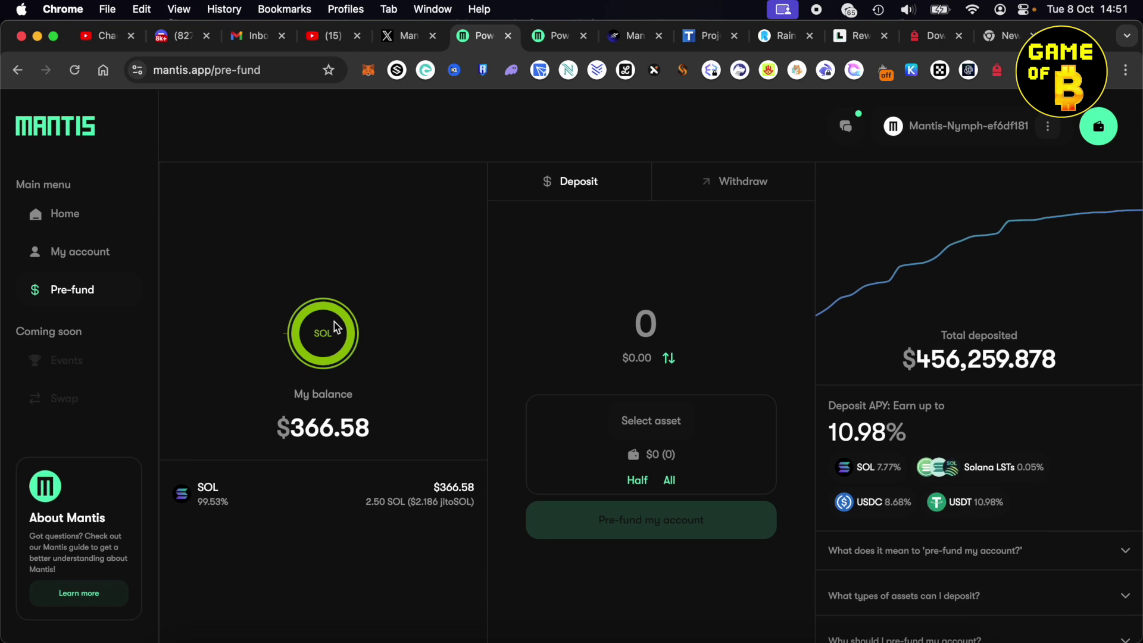
click(94, 214)
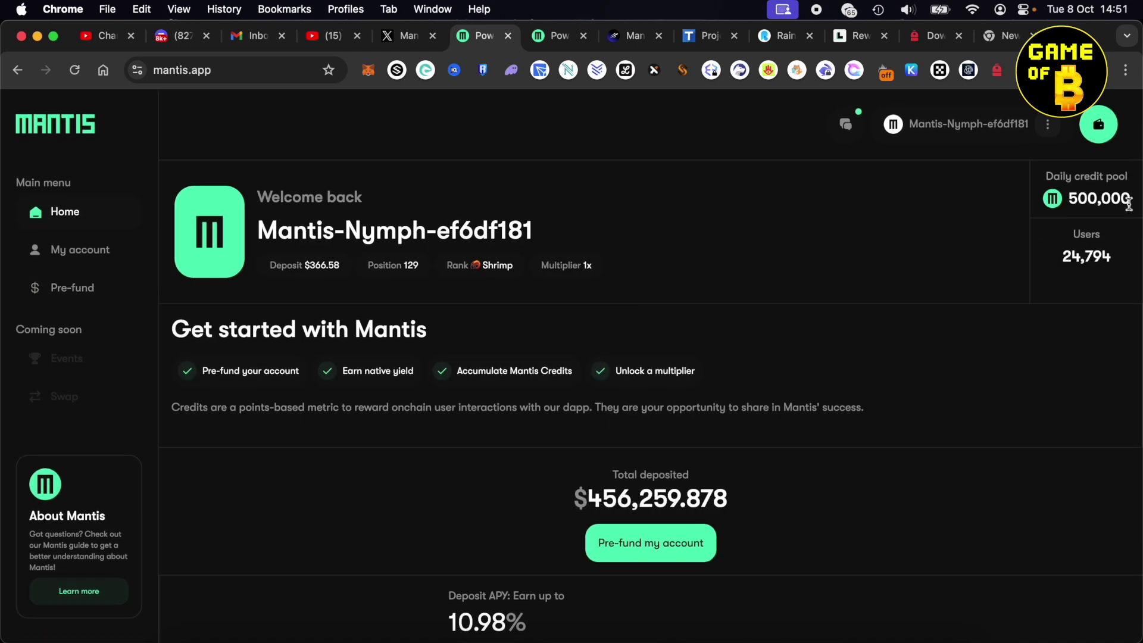
drag(1066, 198, 1139, 204)
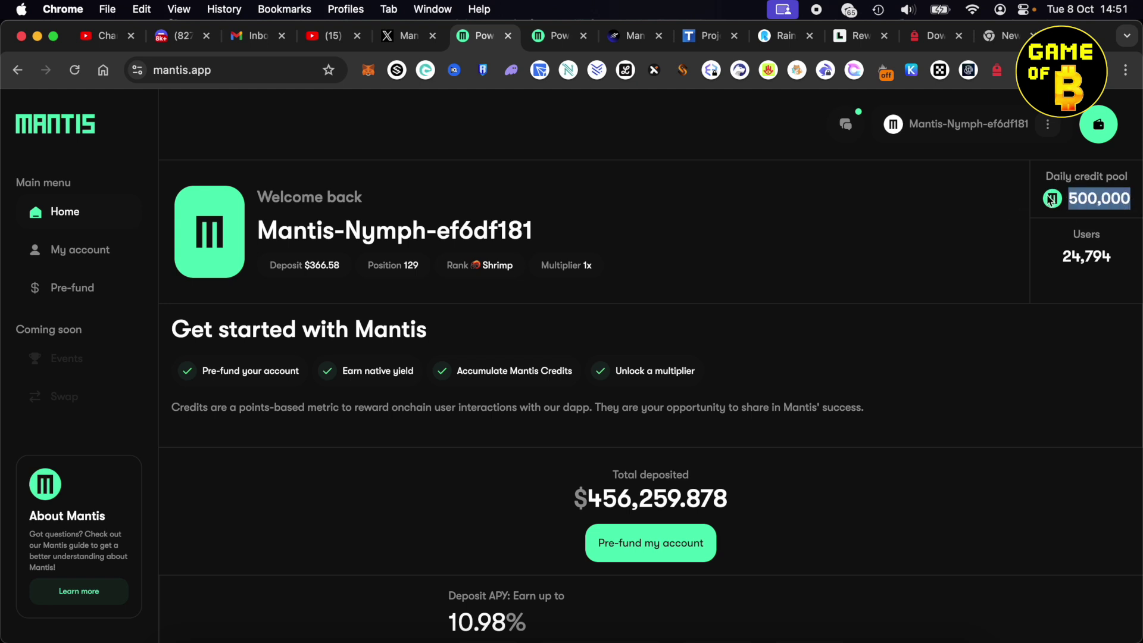
drag(1130, 262, 1058, 262)
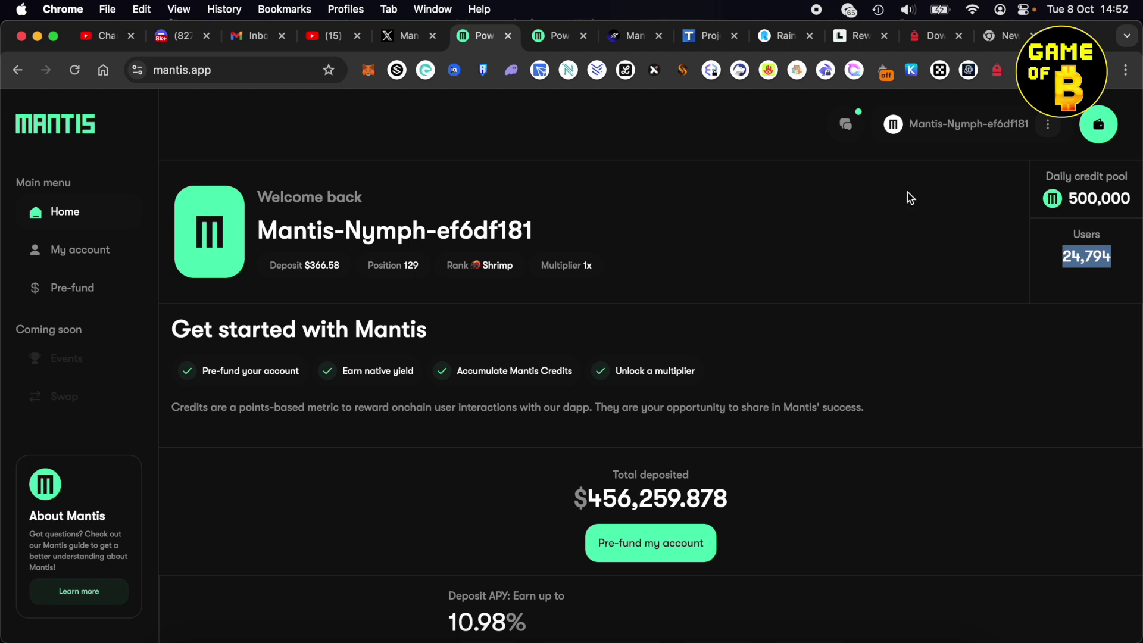
Step: View the Rewards and Performance pages of the Lulo account to compare its yield
click(784, 37)
click(851, 36)
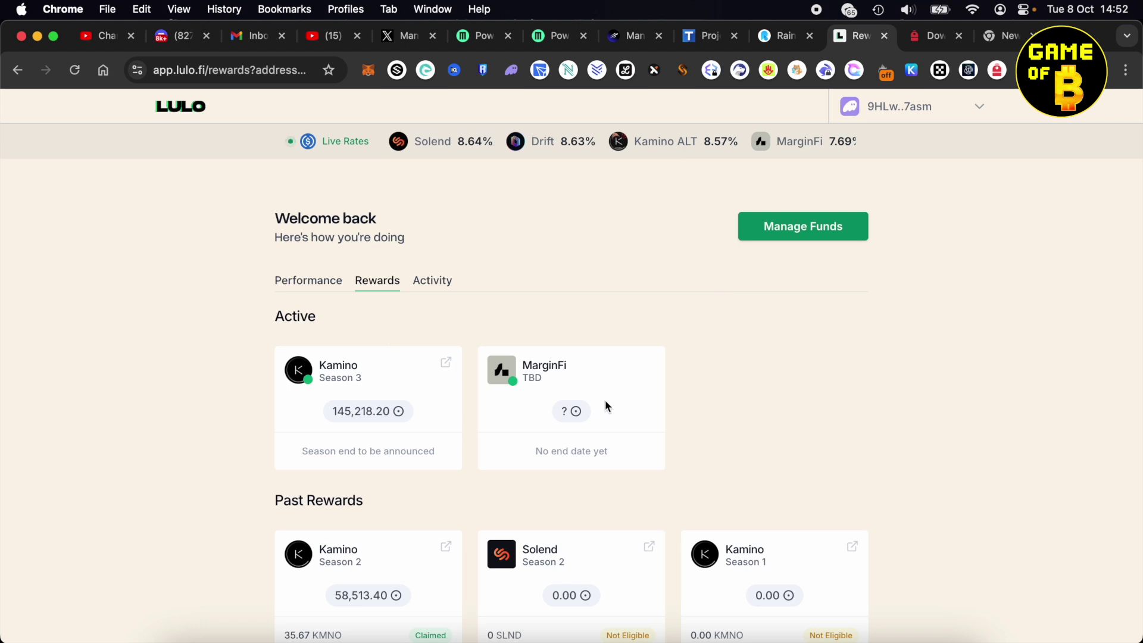
click(321, 282)
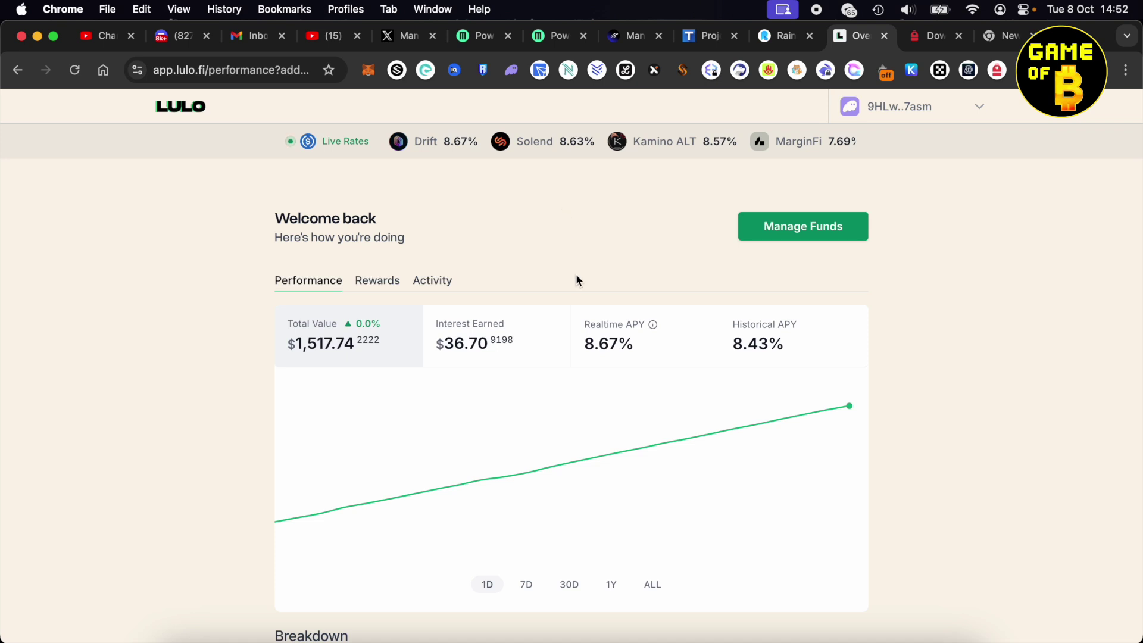
Step: Return to the Mantis home page and review the per-asset deposit rates and the Accumulate Mantis Credits benefit
click(479, 35)
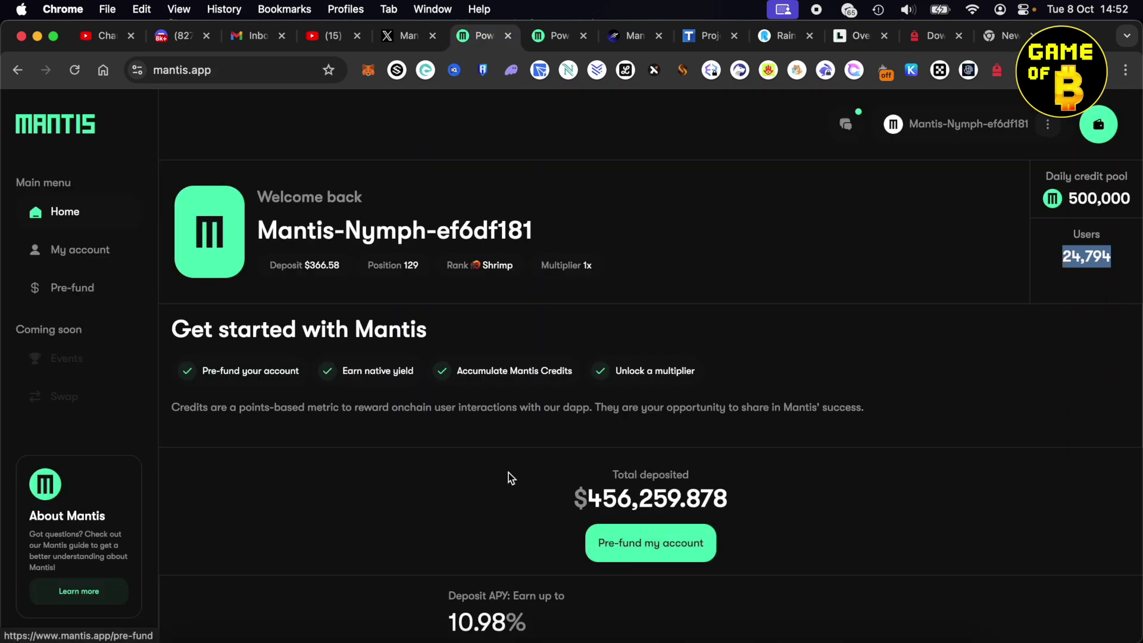
scroll(438, 592, down, 3)
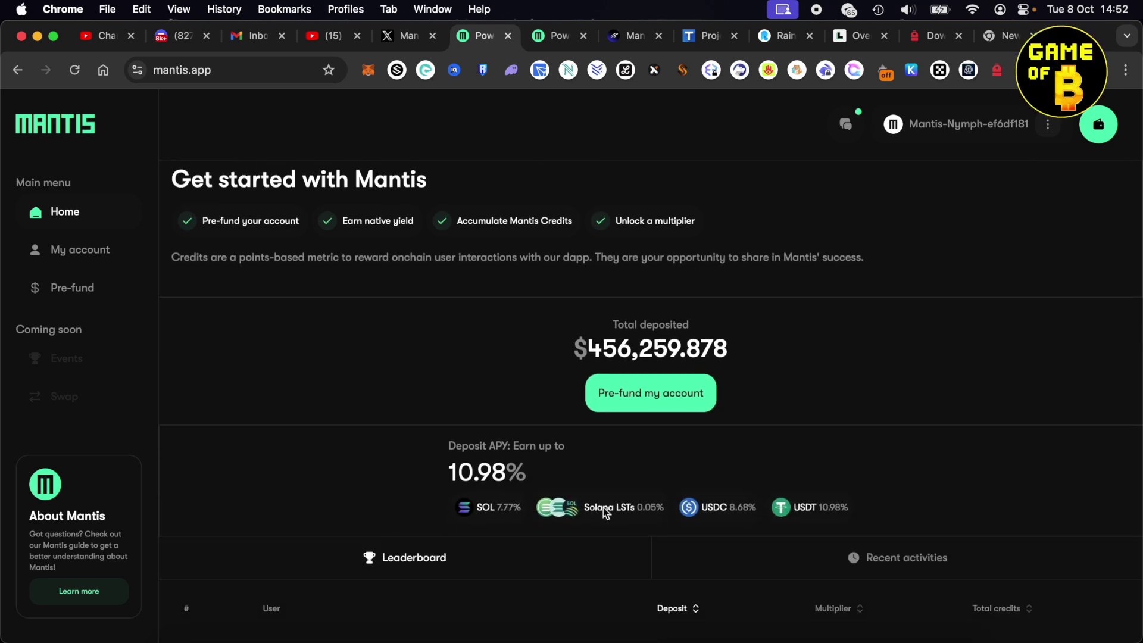
scroll(742, 528, up, 3)
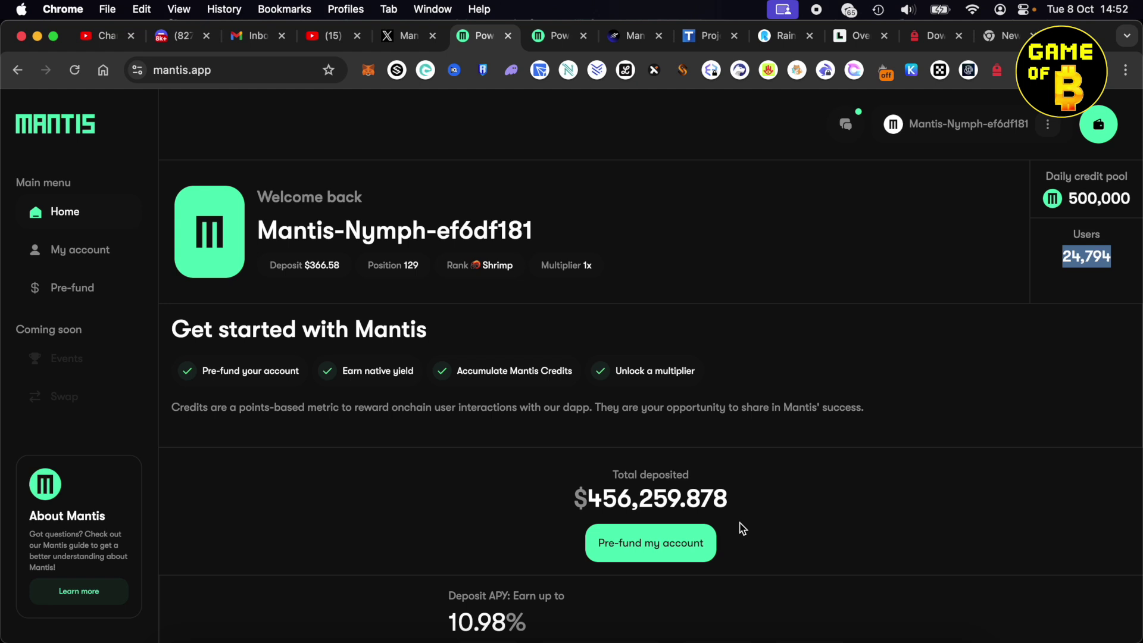
drag(462, 370, 575, 372)
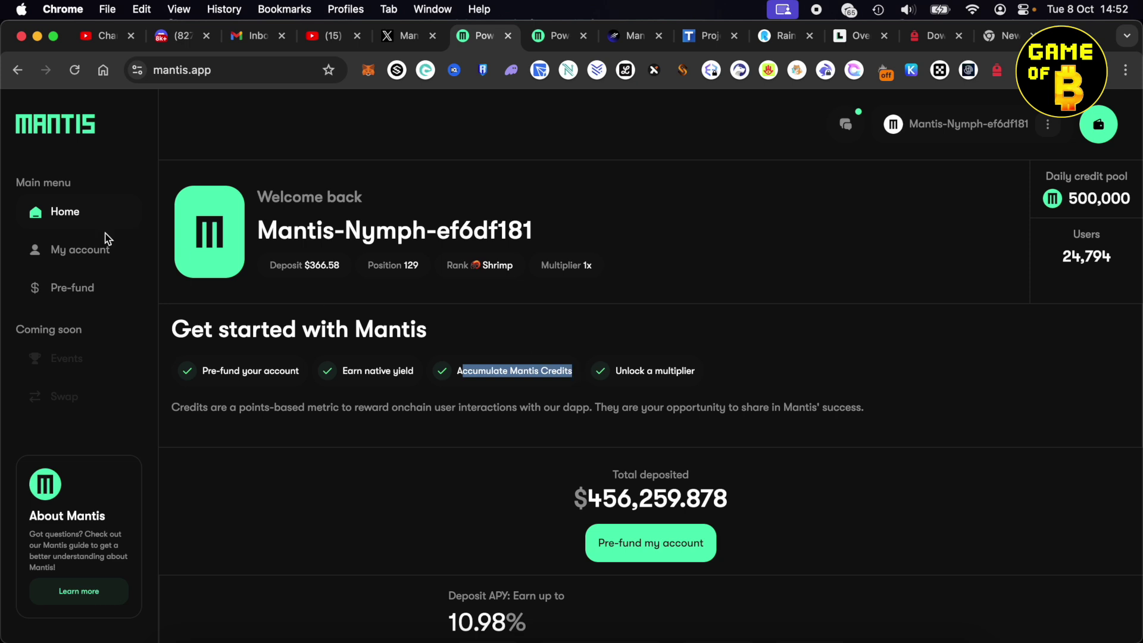
Step: Read the withdrawal warning on Mantis's Pre-fund page and return to the Deposit form
click(667, 549)
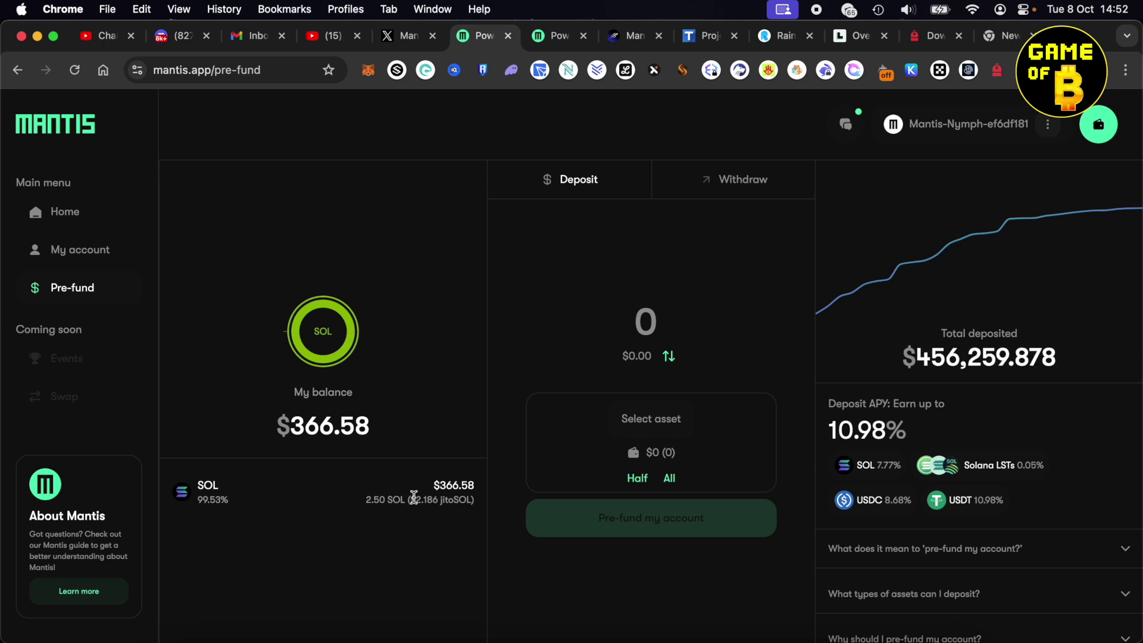
click(738, 178)
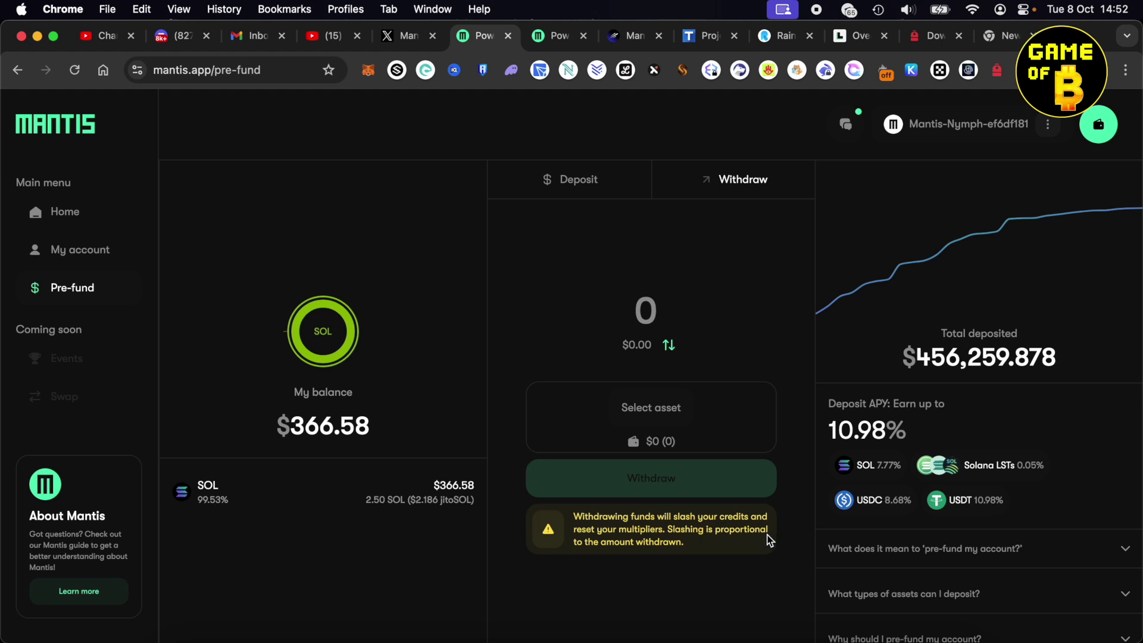
drag(646, 520, 704, 544)
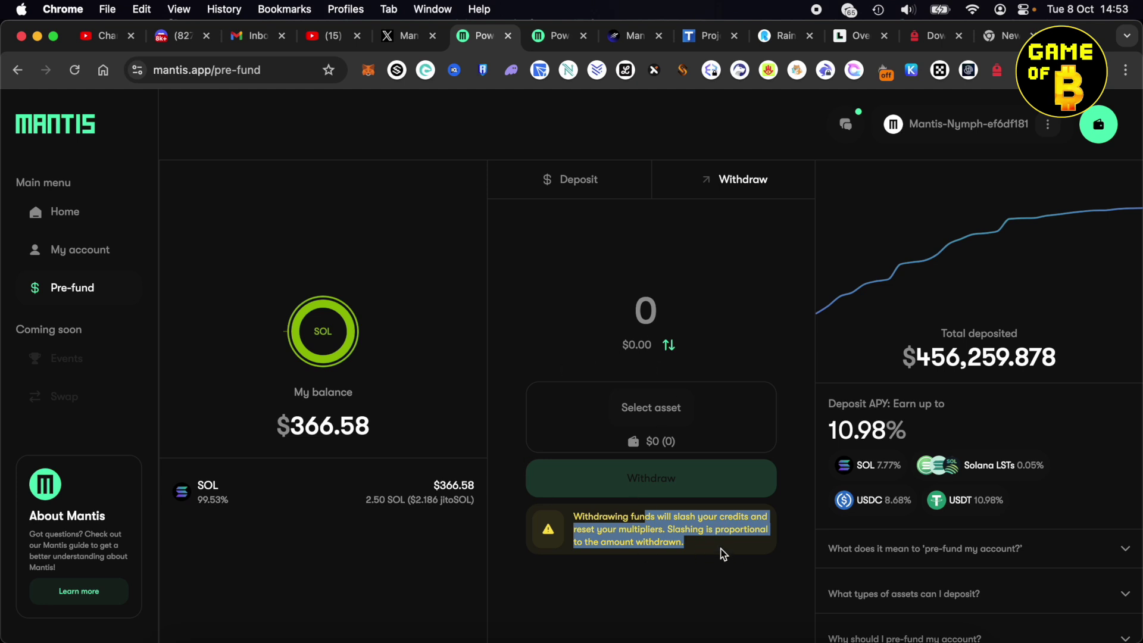
click(723, 549)
drag(684, 541, 576, 517)
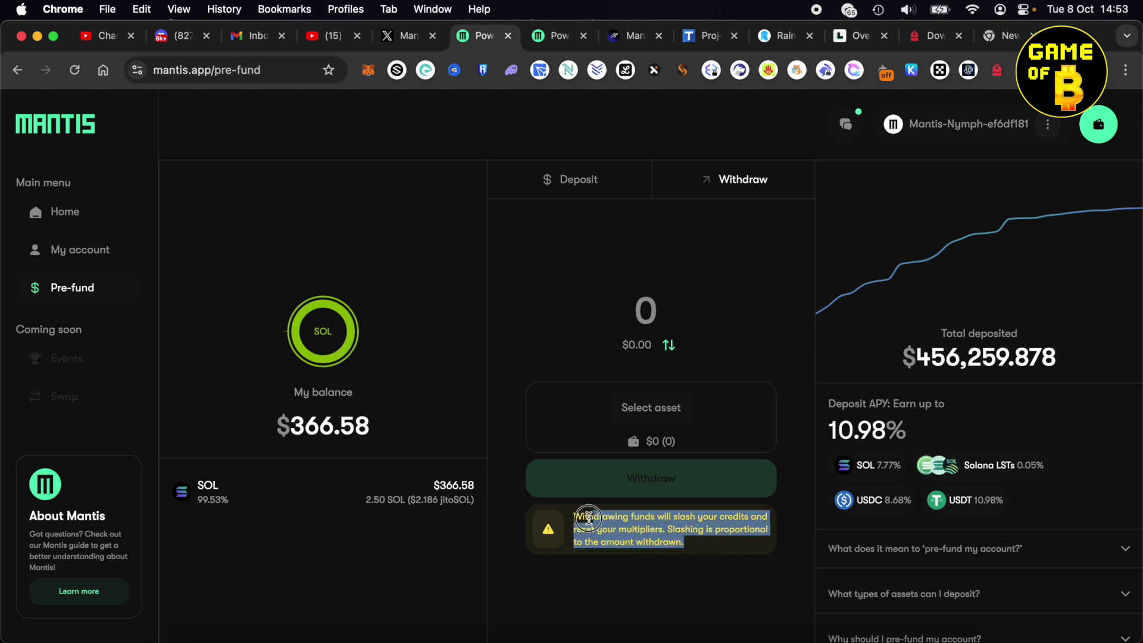
click(631, 529)
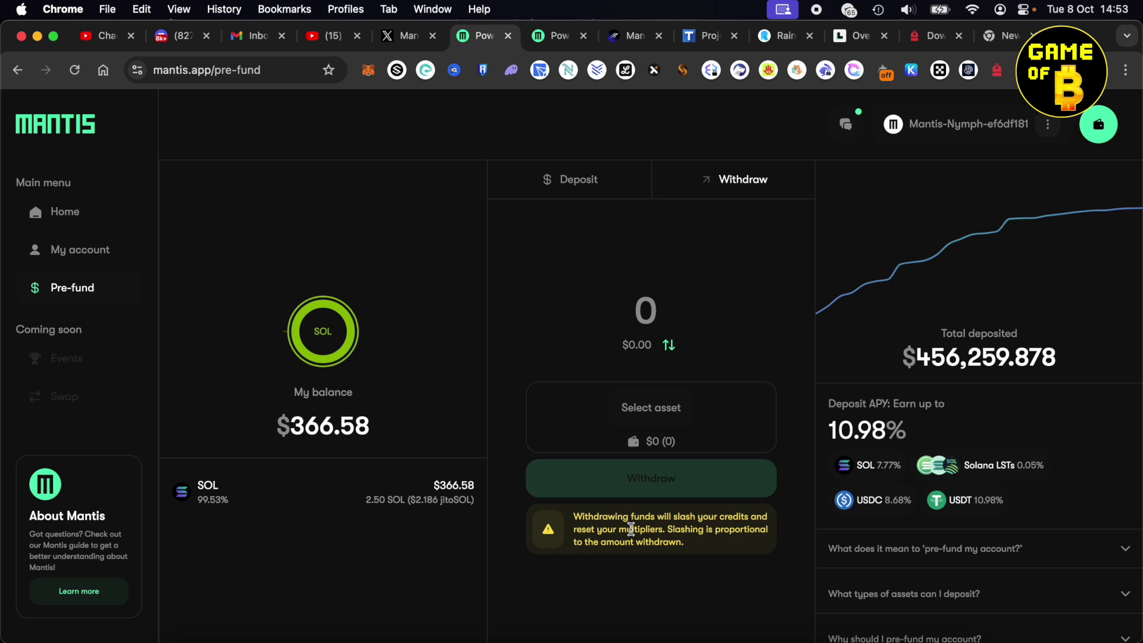
drag(573, 514, 741, 561)
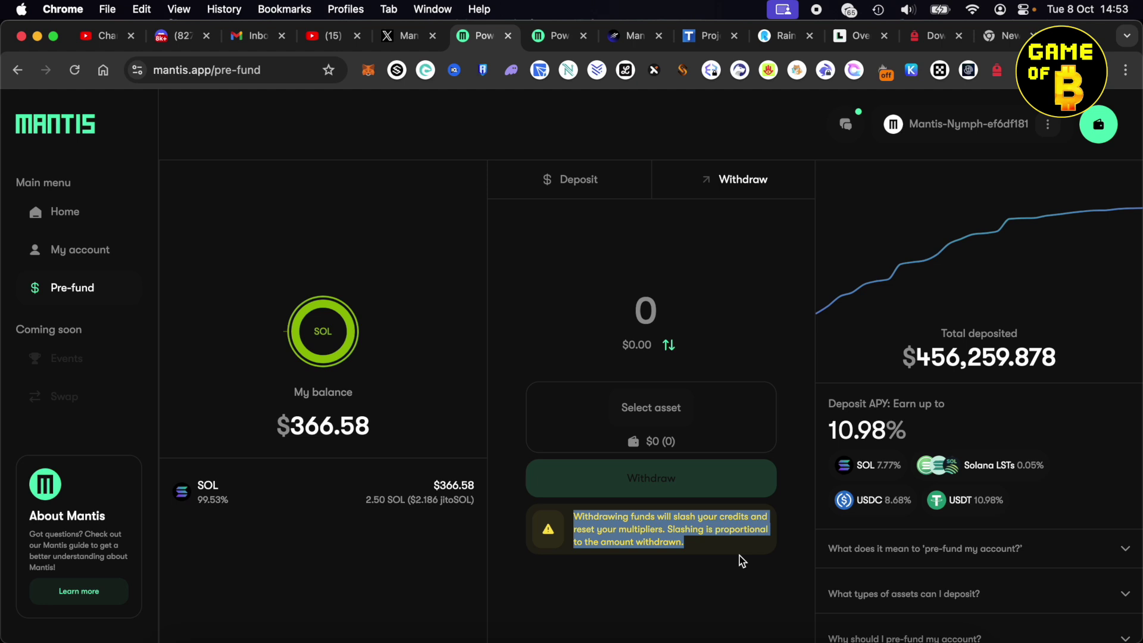
click(557, 181)
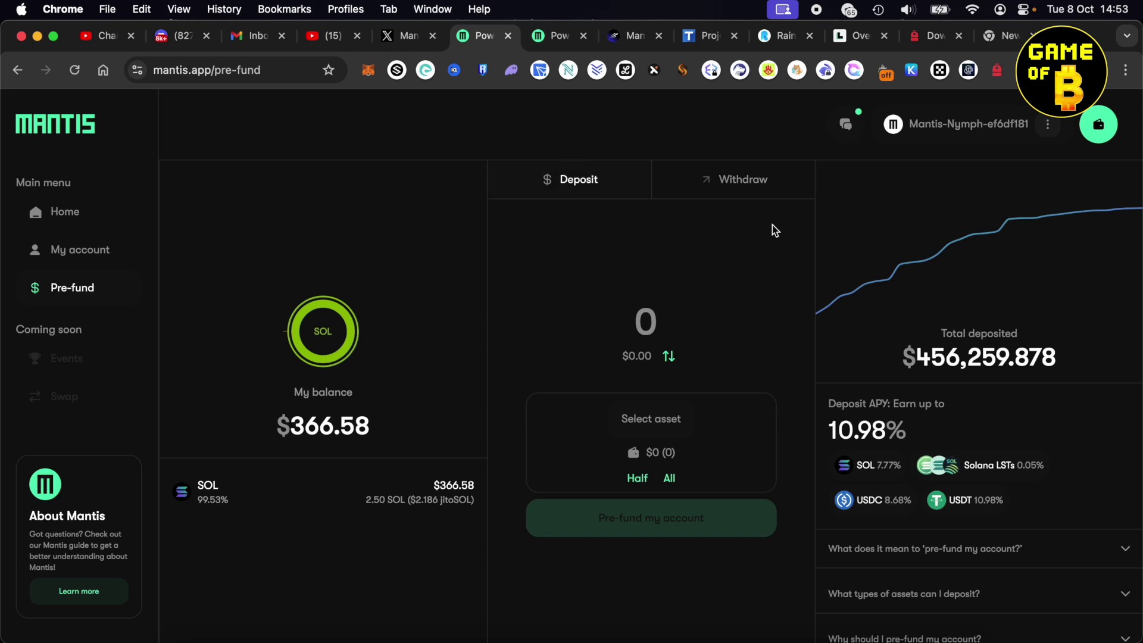
Step: Switch the Backpack wallet's Solana RPC connection to Backpack Default RPC and return to Mantis's Pre-fund page
mouse_move(883, 194)
click(998, 71)
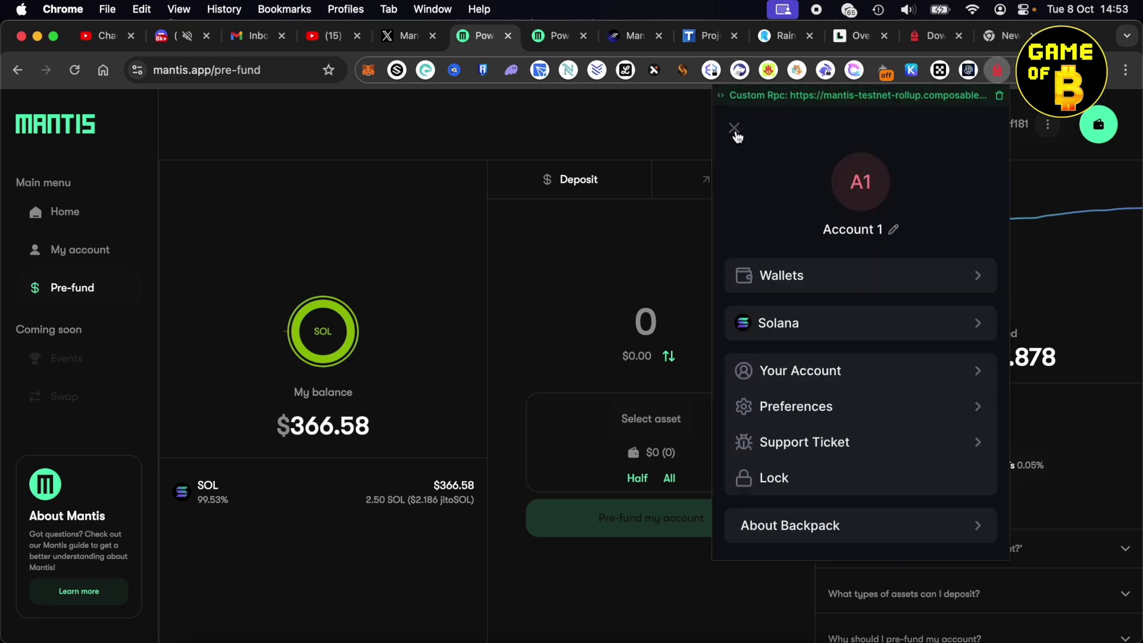
click(734, 130)
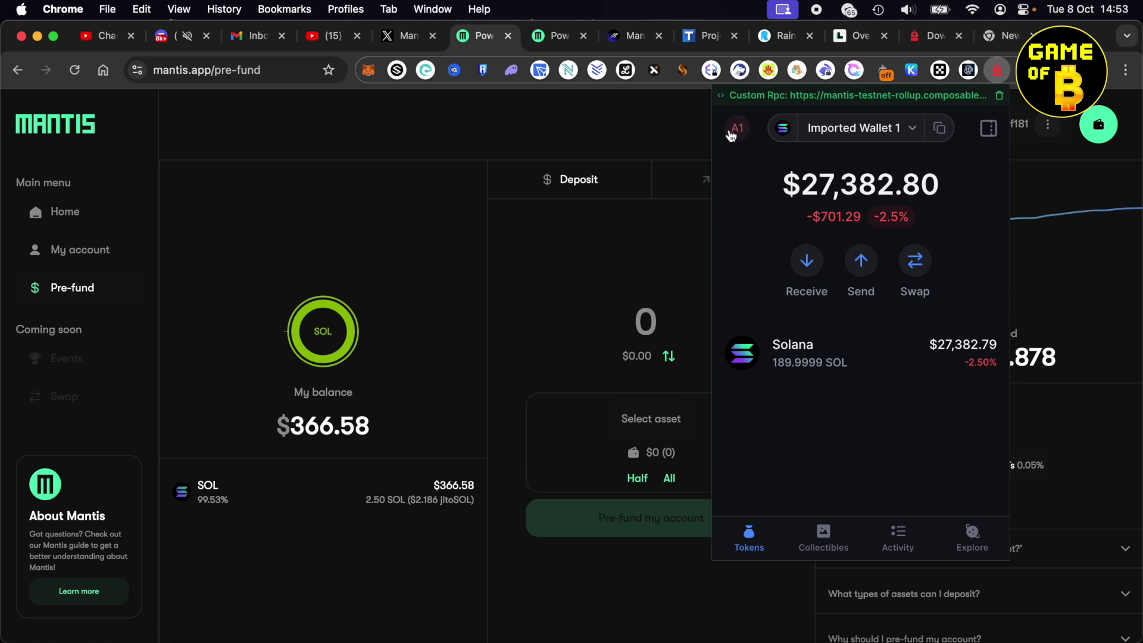
click(737, 128)
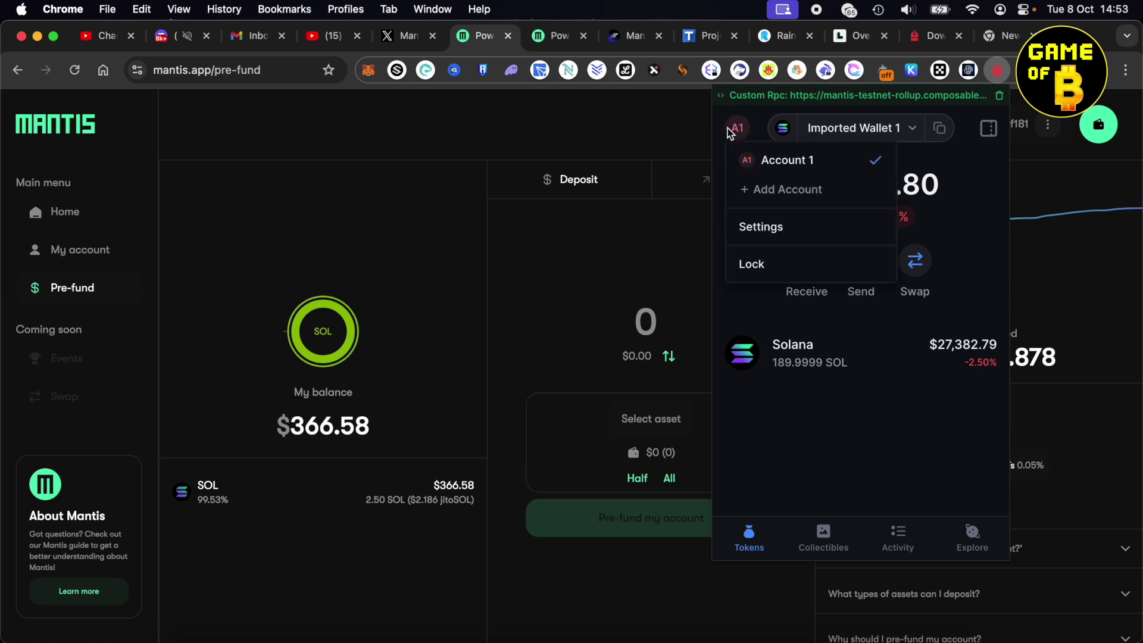
click(777, 228)
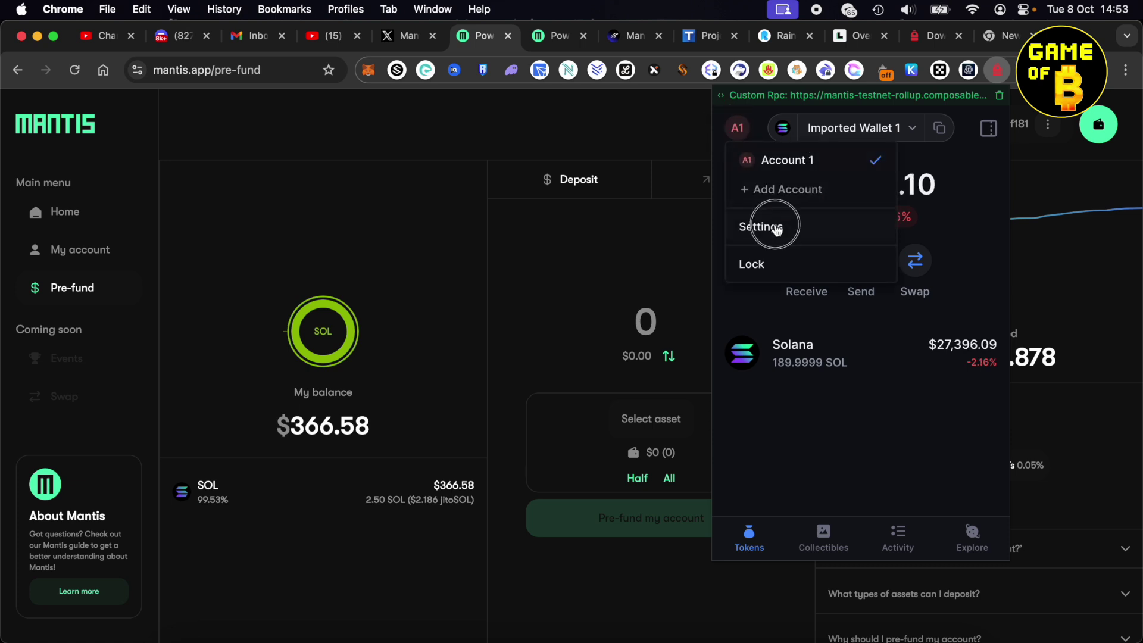
click(777, 332)
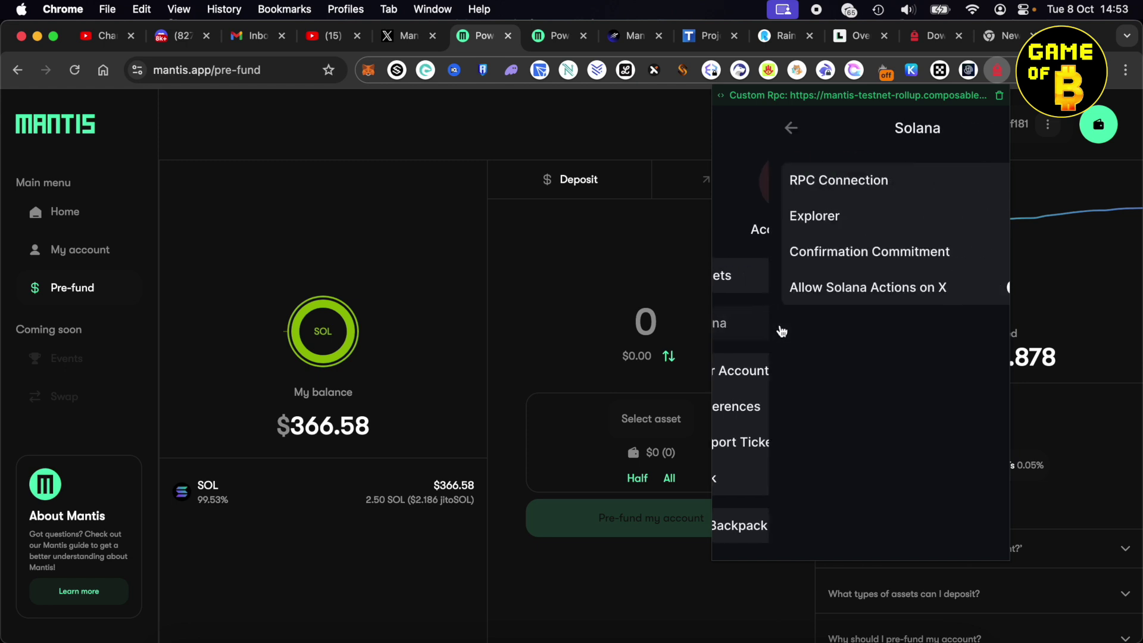
click(835, 179)
click(836, 180)
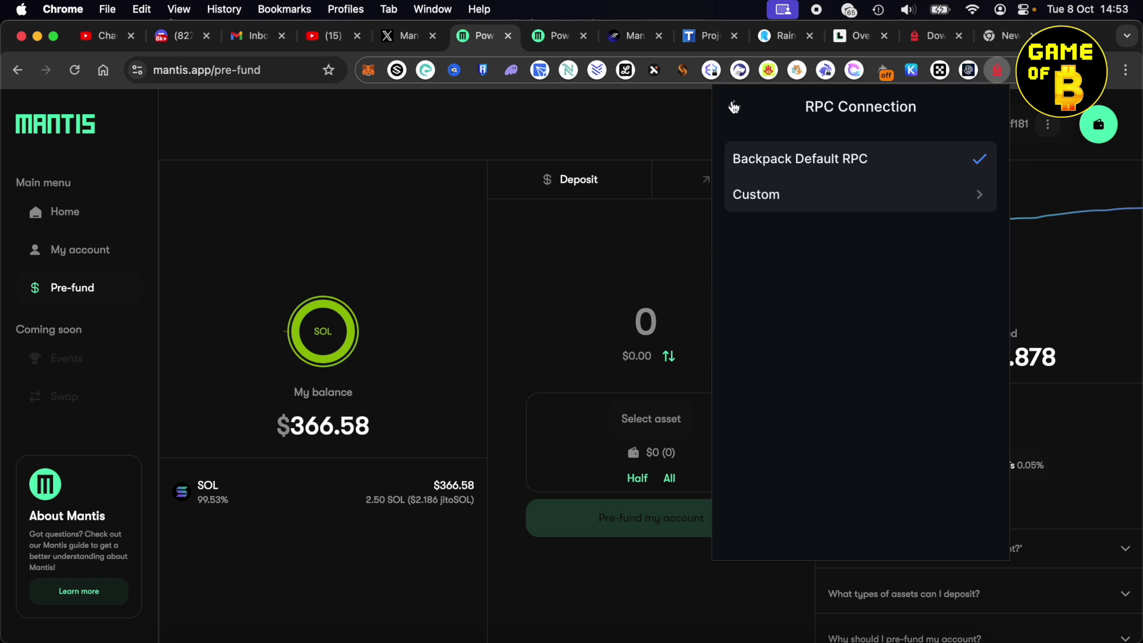
click(733, 107)
click(733, 107)
click(733, 107)
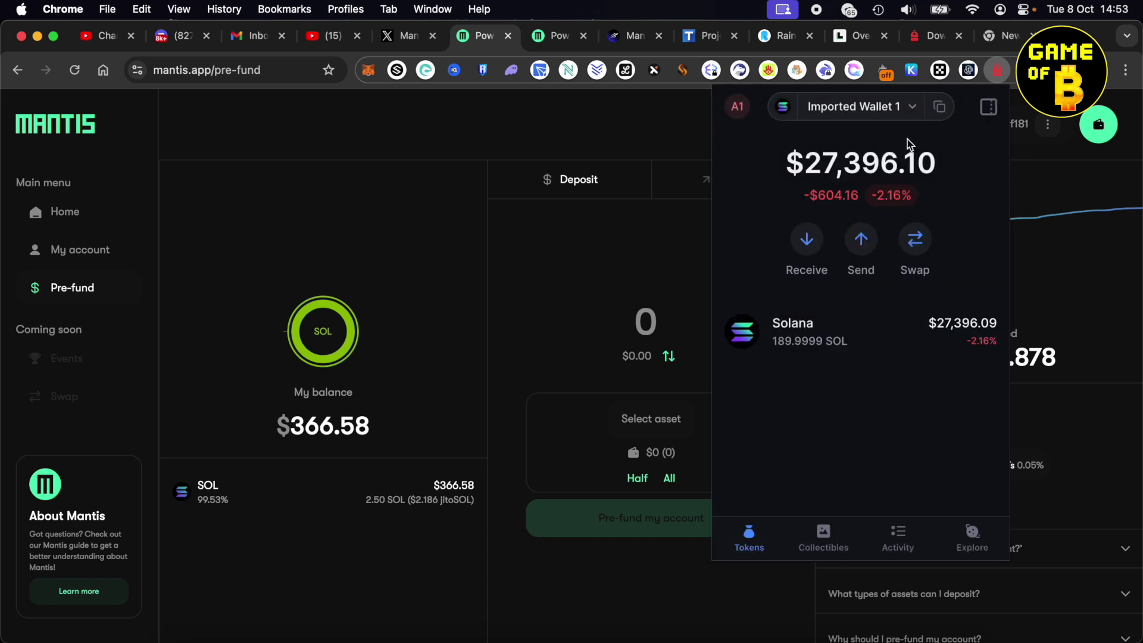
click(591, 141)
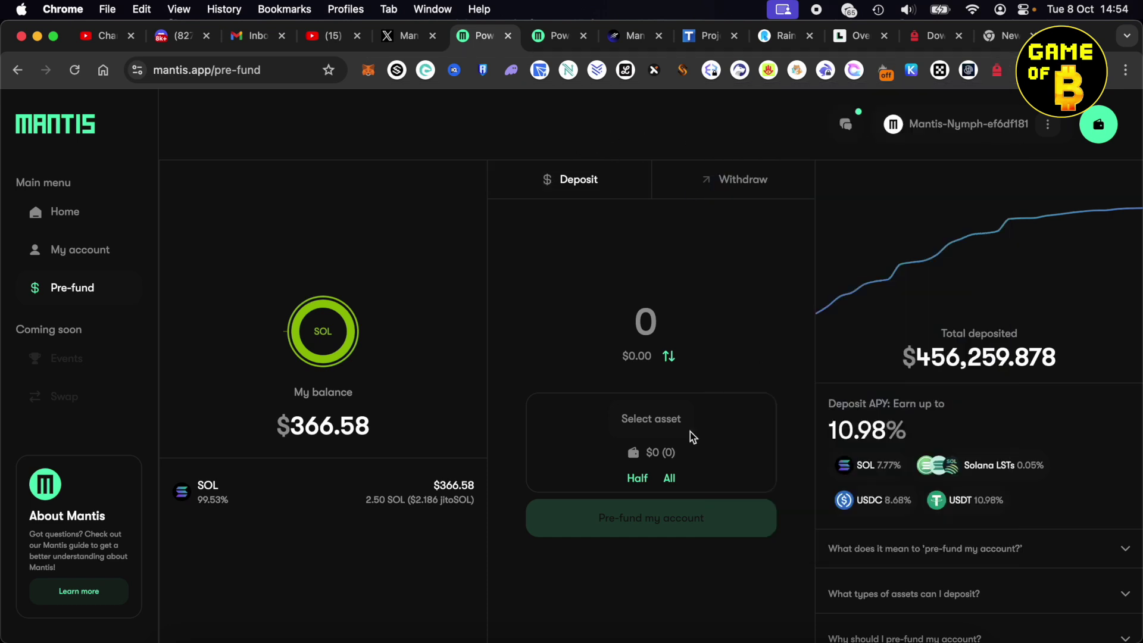
Step: Pre-fund the Mantis account with half of the wallet's SOL, 0.251229012 SOL, and submit the deposit
click(659, 419)
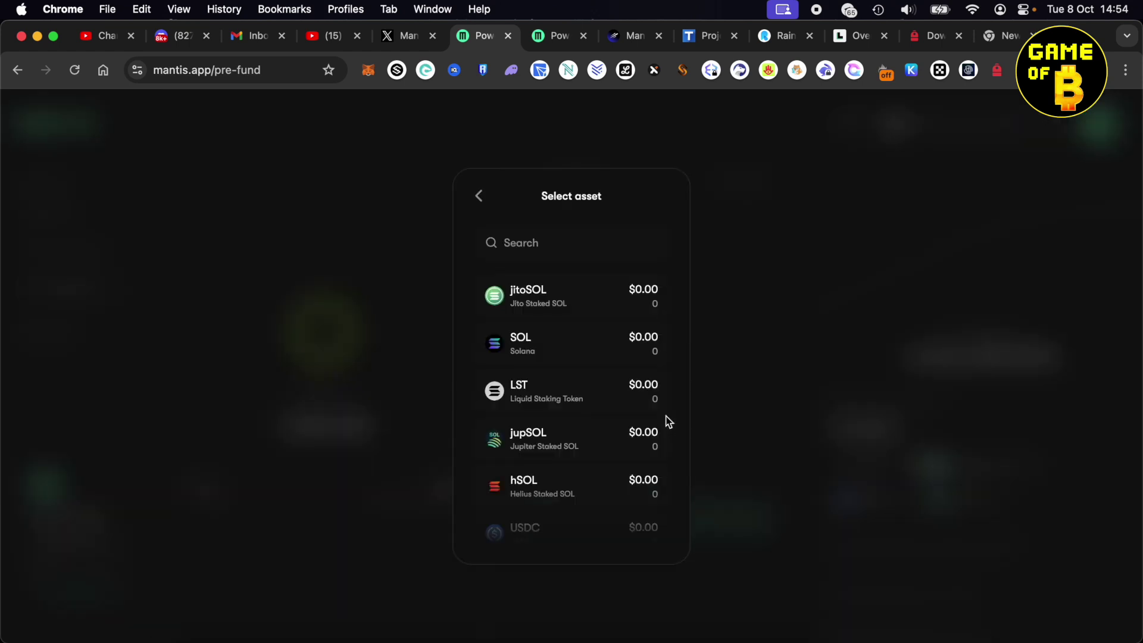
click(585, 292)
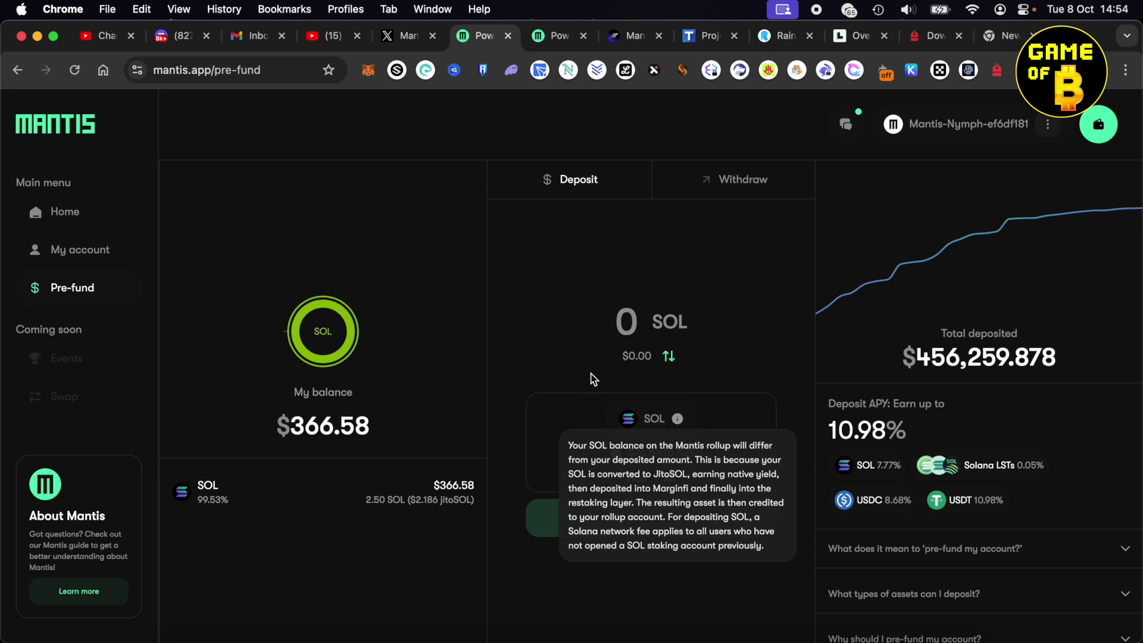
click(636, 477)
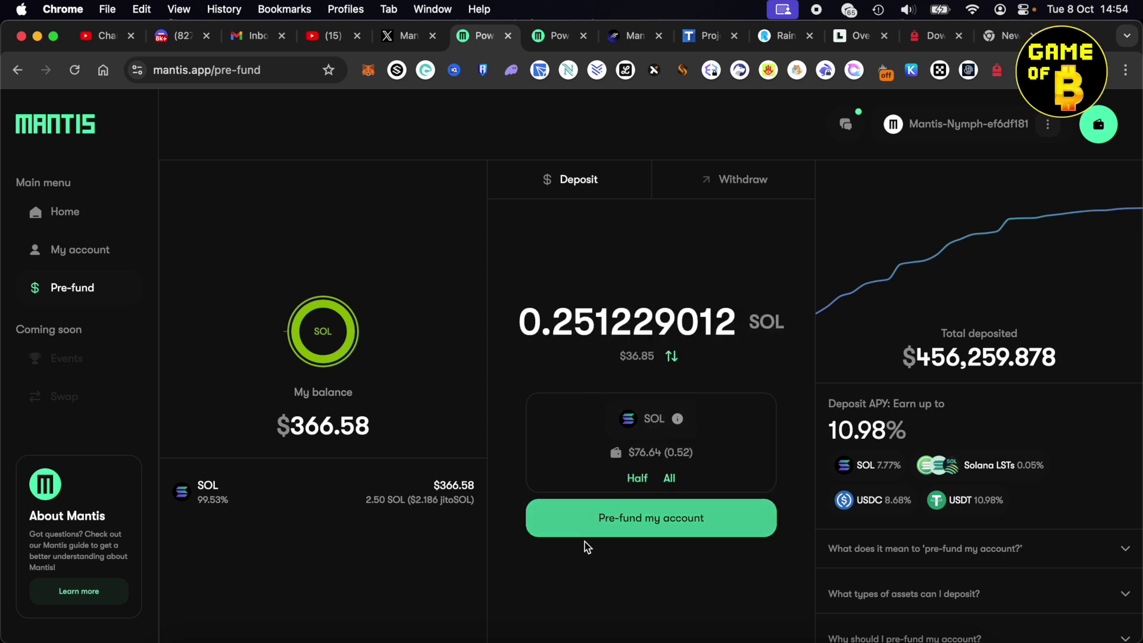
click(672, 533)
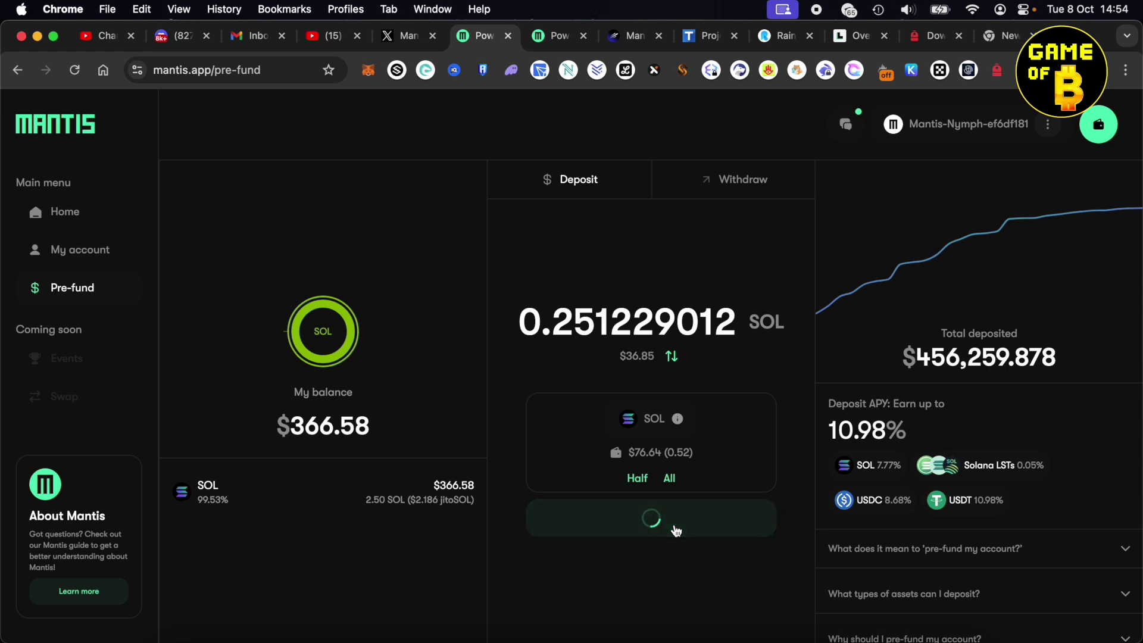
click(1068, 485)
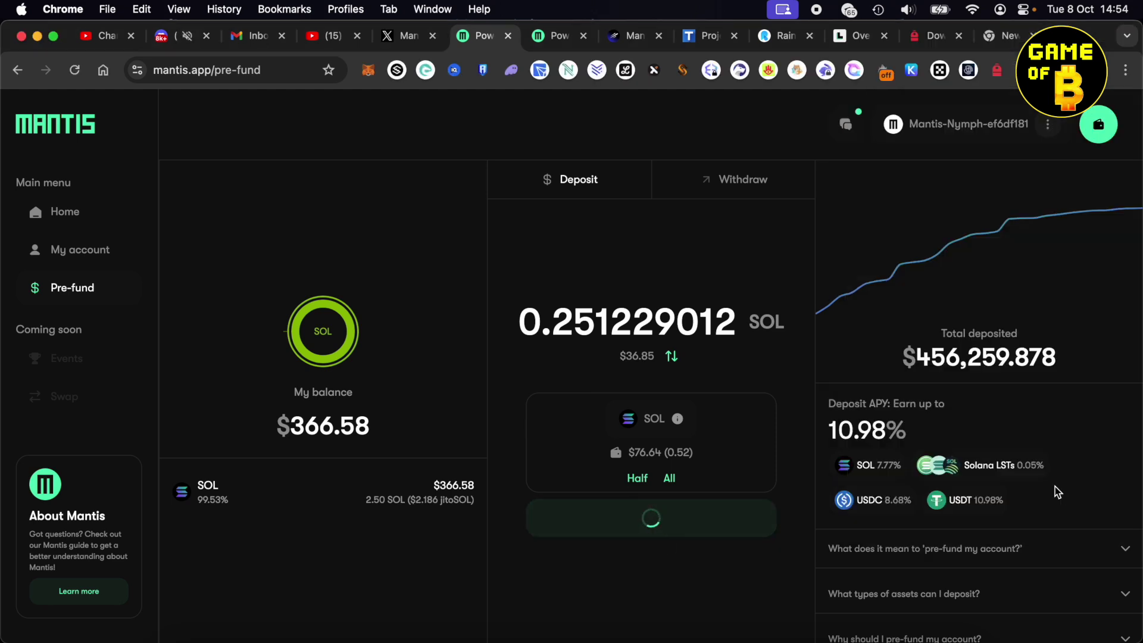